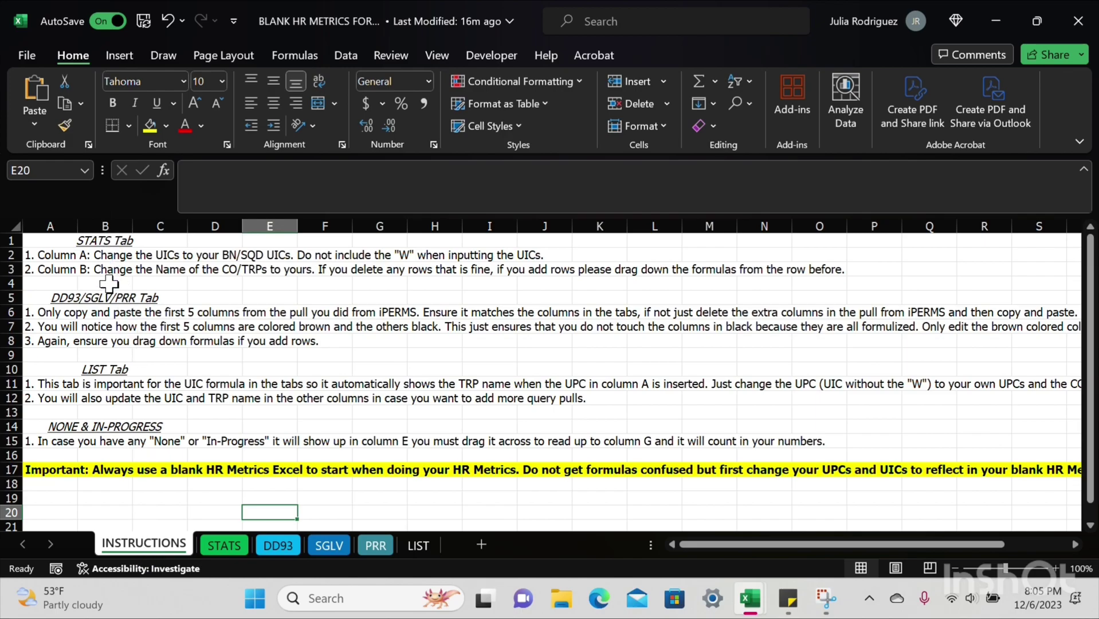
Step: Switch from the instructions to the STATS sheet of the HR METRICS workbook
click(227, 547)
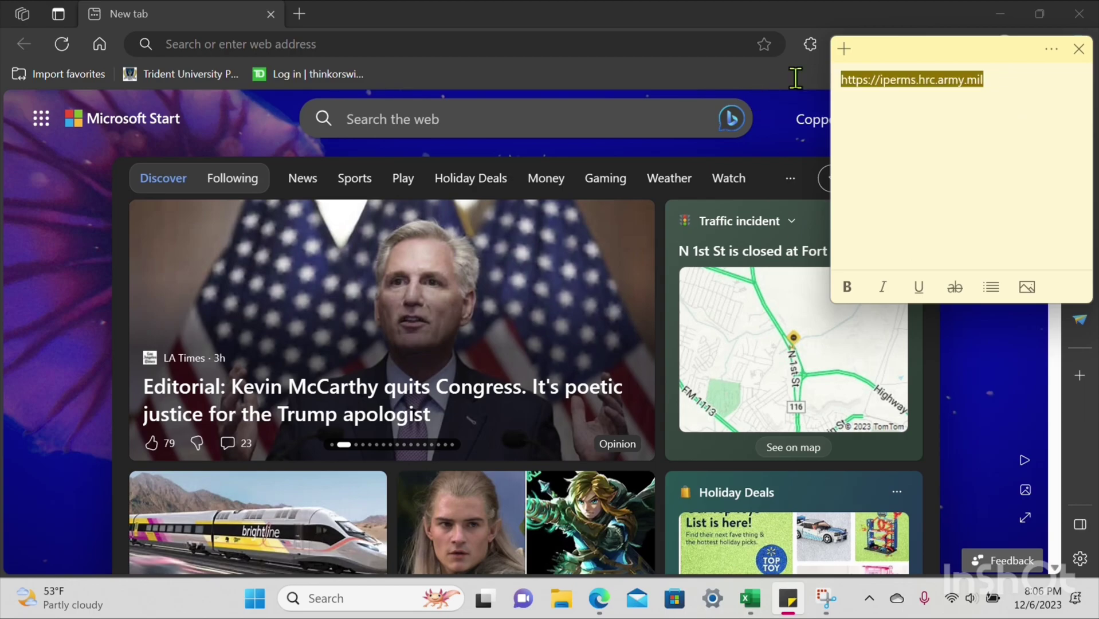
key(ctrl+a)
key(ctrl+c)
click(344, 43)
key(ctrl+v)
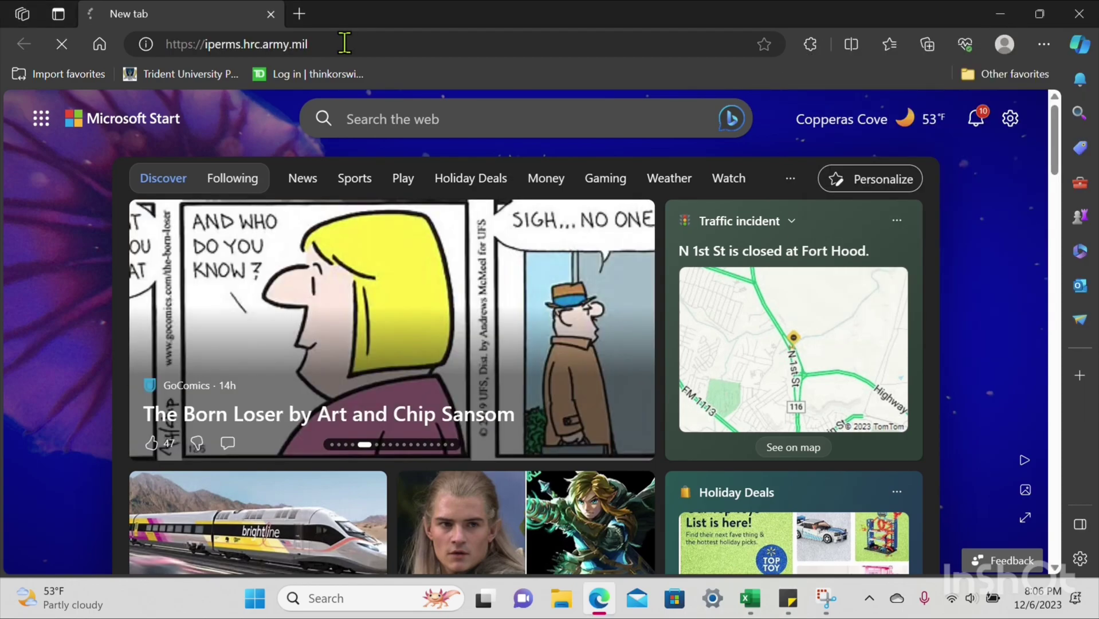
key(Return)
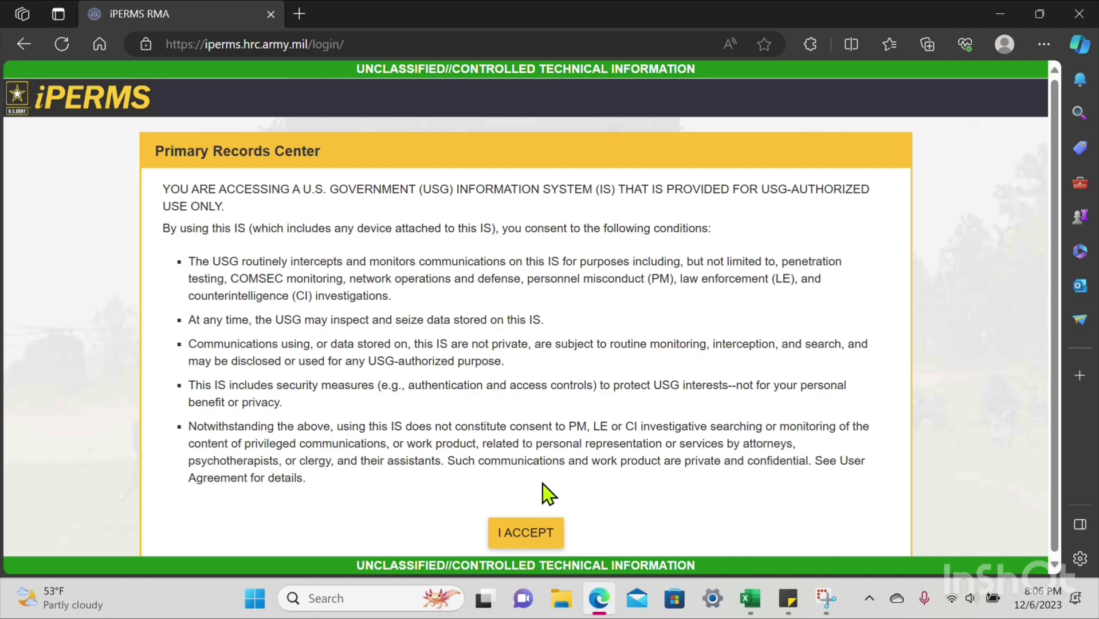
Step: Accept the consent and Privacy Act notices, sign in by DoD certificate, choose Record Manager in AA
click(527, 533)
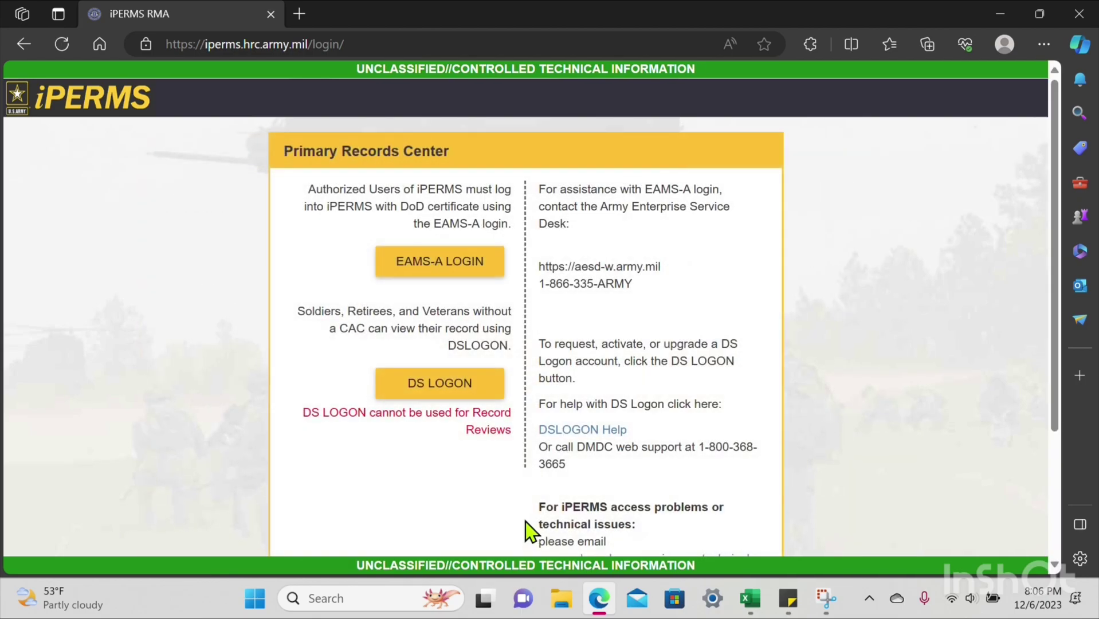
click(459, 267)
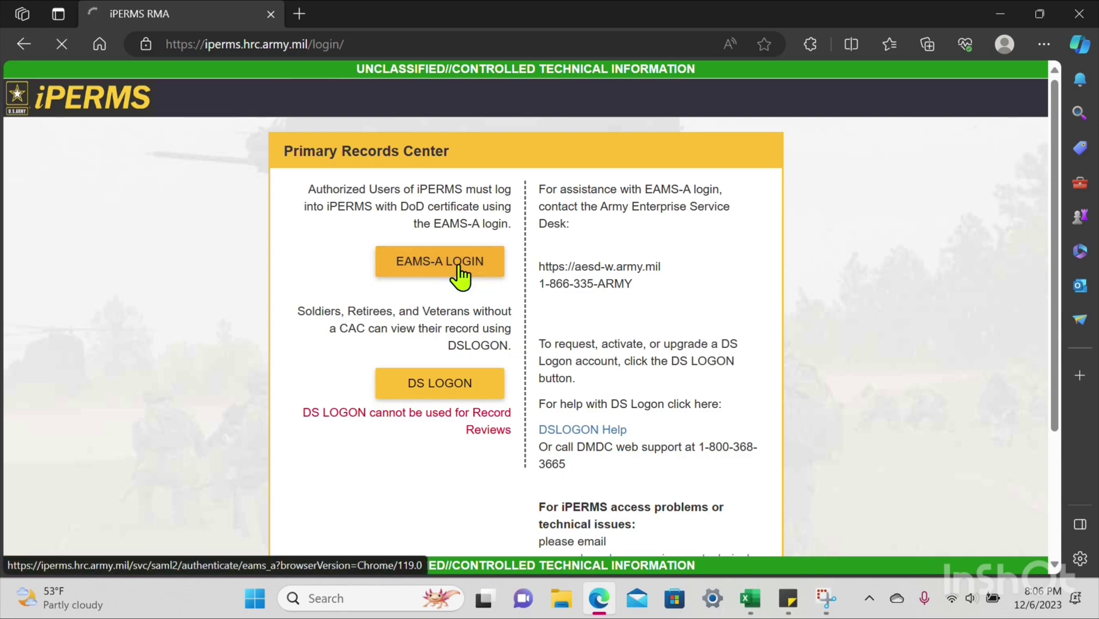
scroll(633, 234, down, 3)
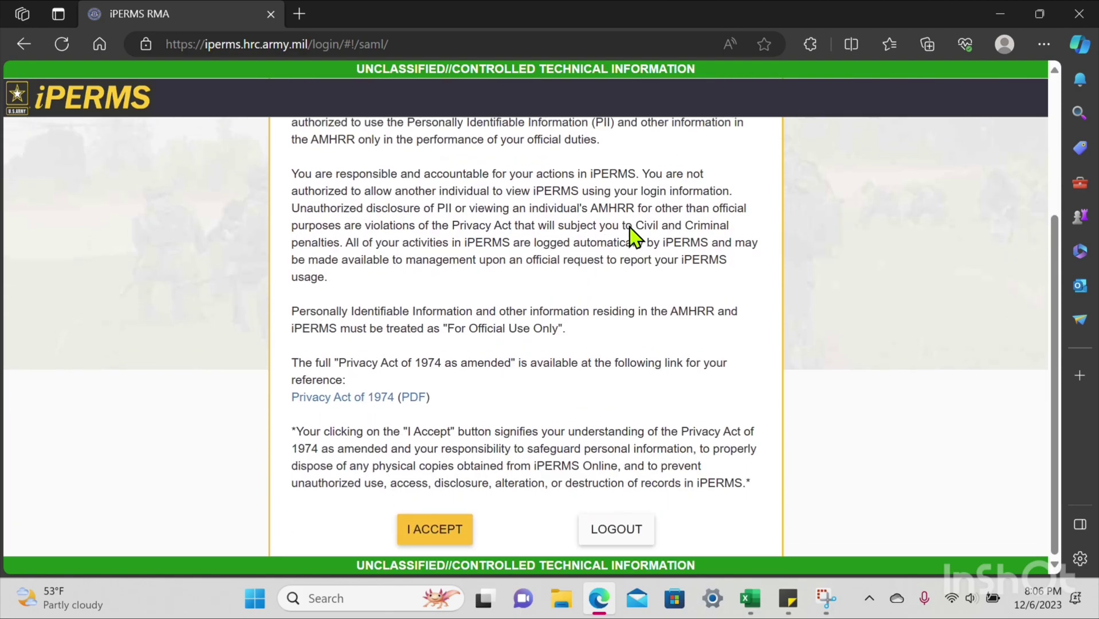
click(439, 533)
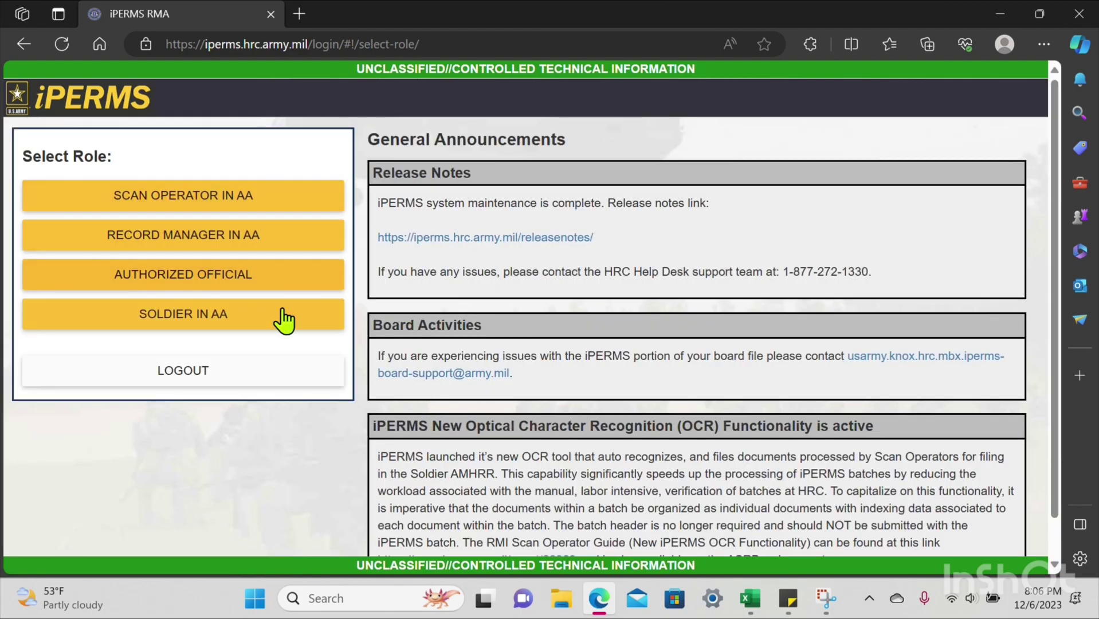
click(300, 241)
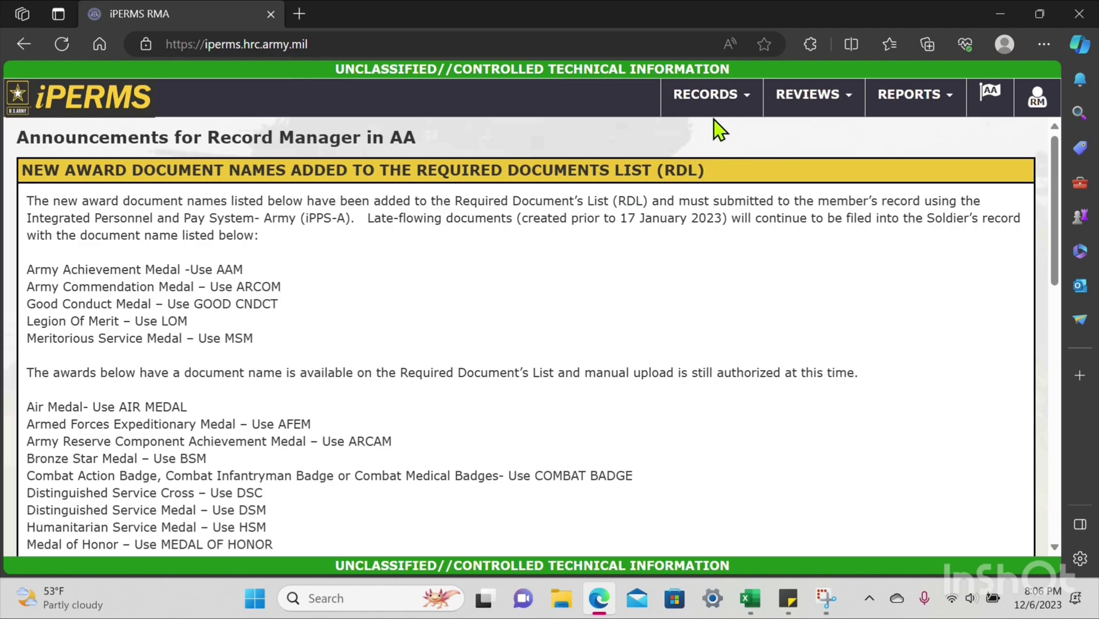
Step: Open the RECORDS > DD93s/SGLVs > Unit Detail (AA) report and acknowledge the PII warning
click(706, 104)
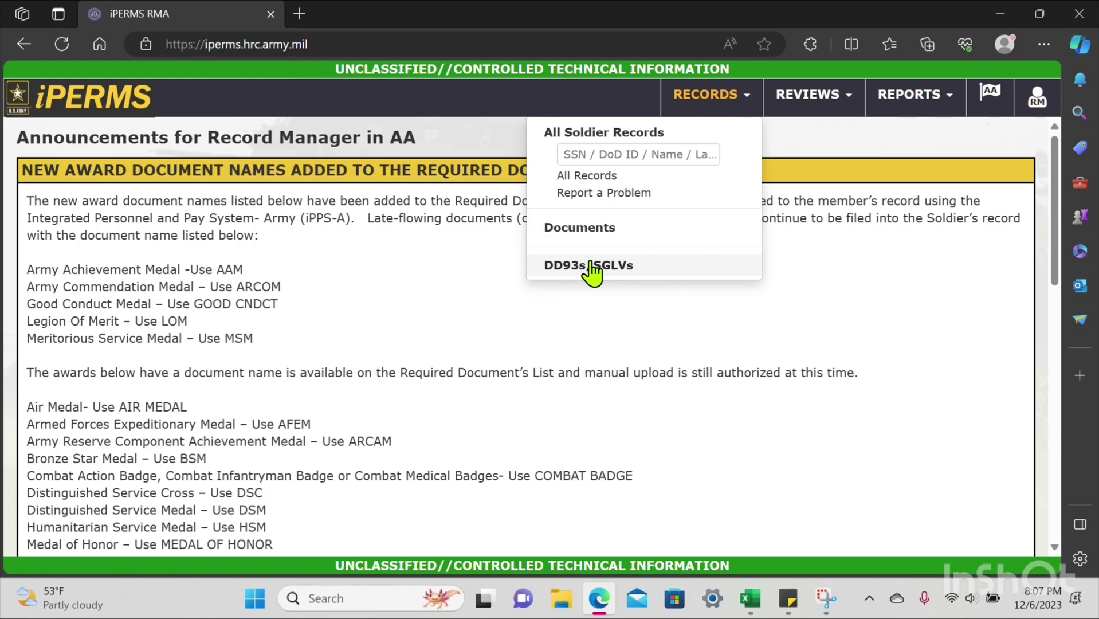
click(590, 265)
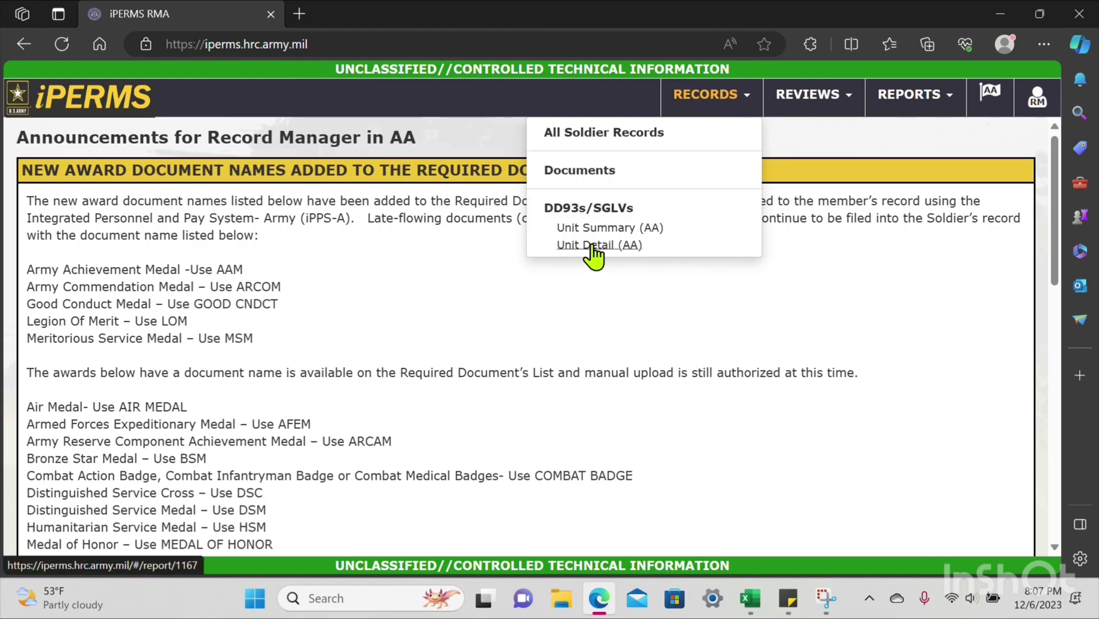
click(593, 246)
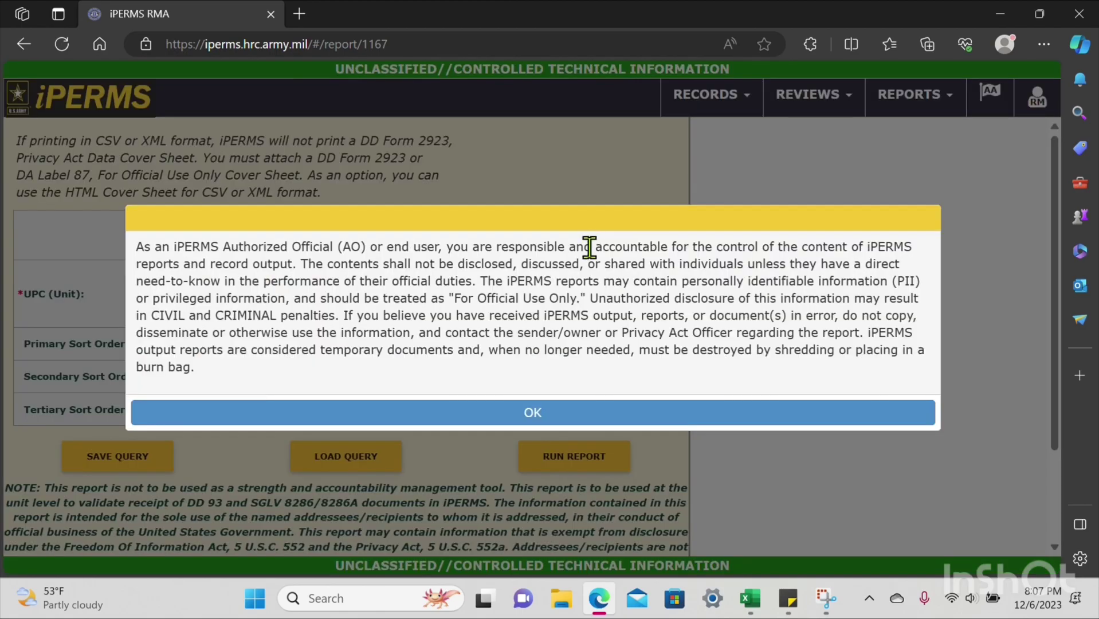
click(488, 413)
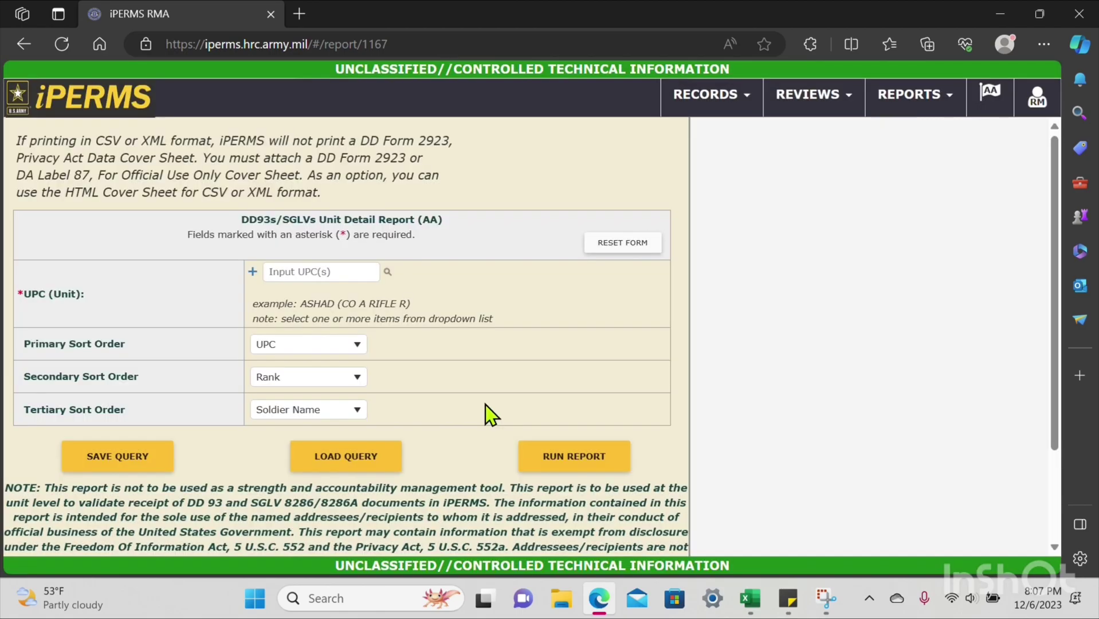
Step: Add the eight unit UPCs H0JAA through H0JHD to the report's unit list
click(335, 277)
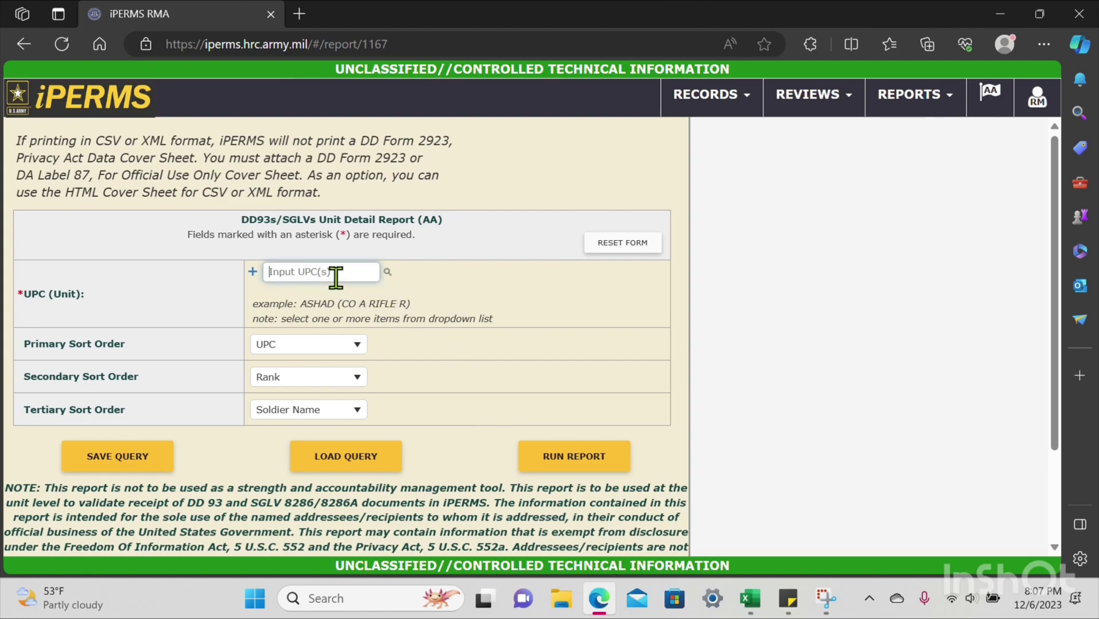
text(h0jaa)
click(253, 288)
click(294, 276)
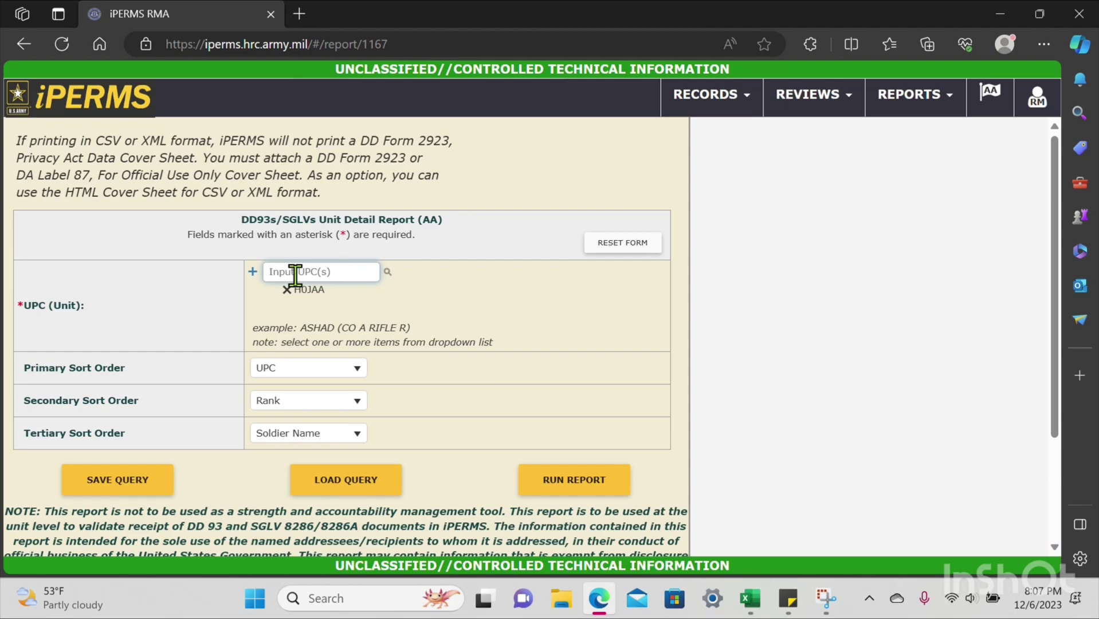
text(h0jt0,h0ja0,h0jb0)
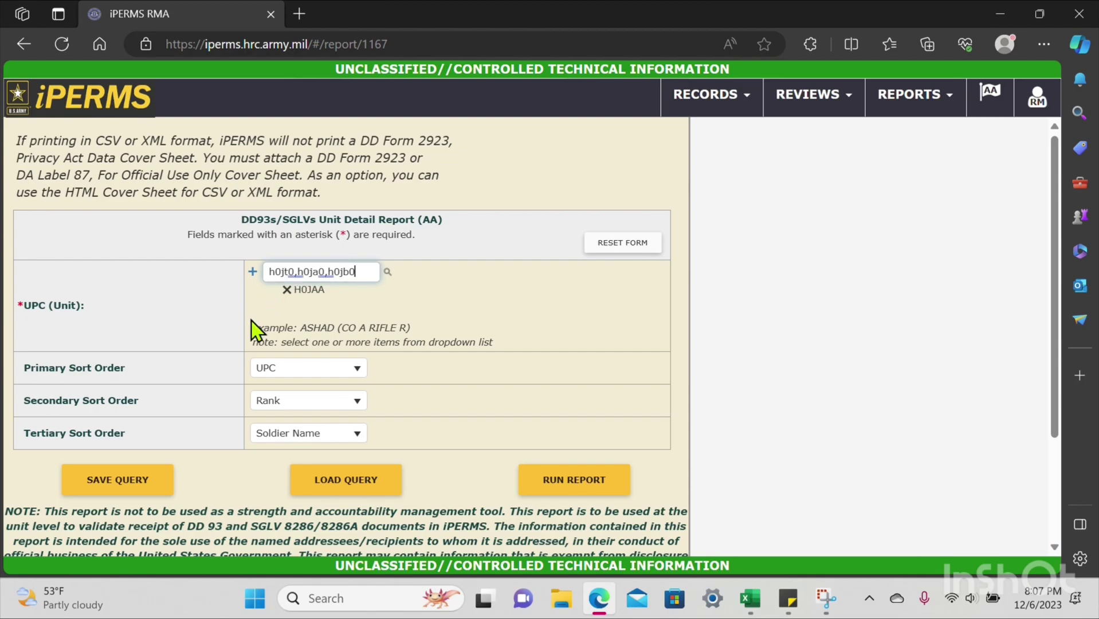
click(252, 273)
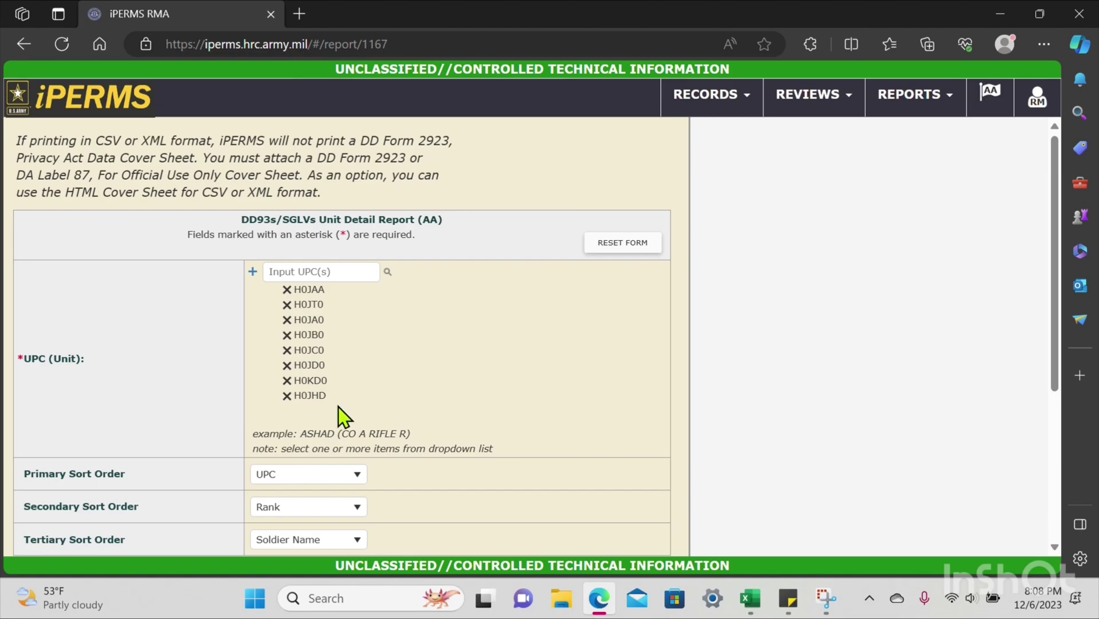
Step: Save the unit list as a query named TEST
scroll(339, 415, down, 2)
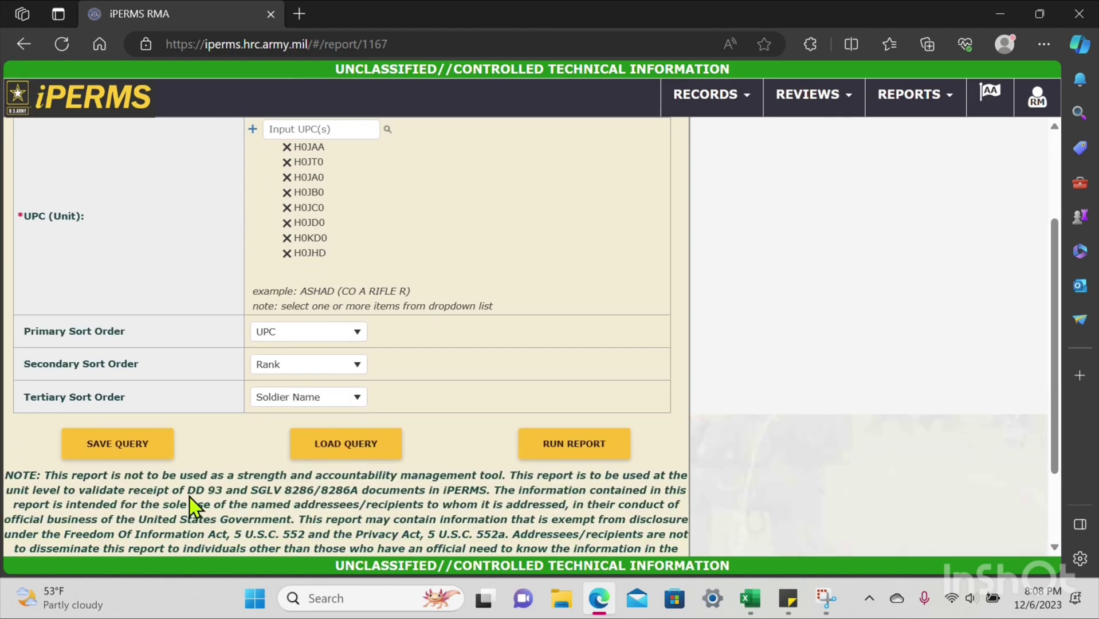
click(146, 442)
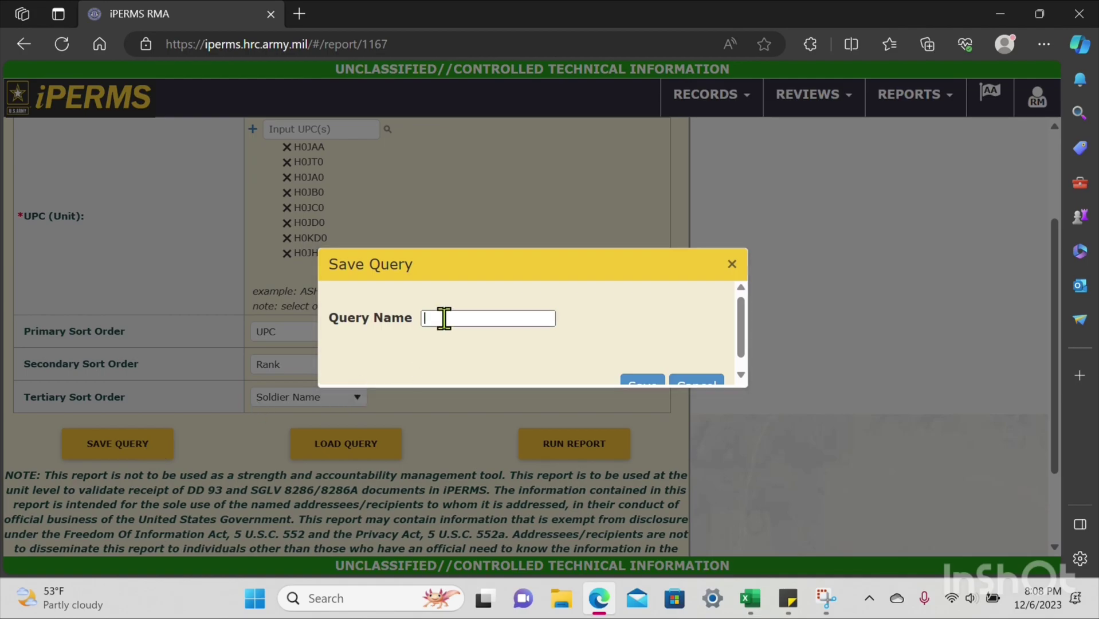
text(TEST)
click(641, 373)
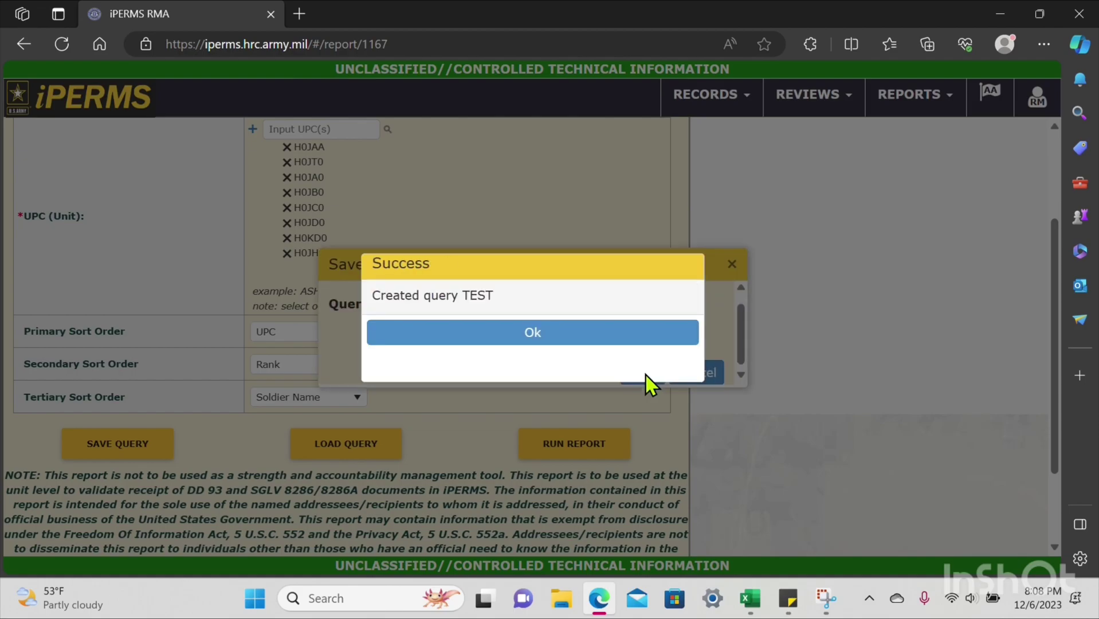
click(612, 347)
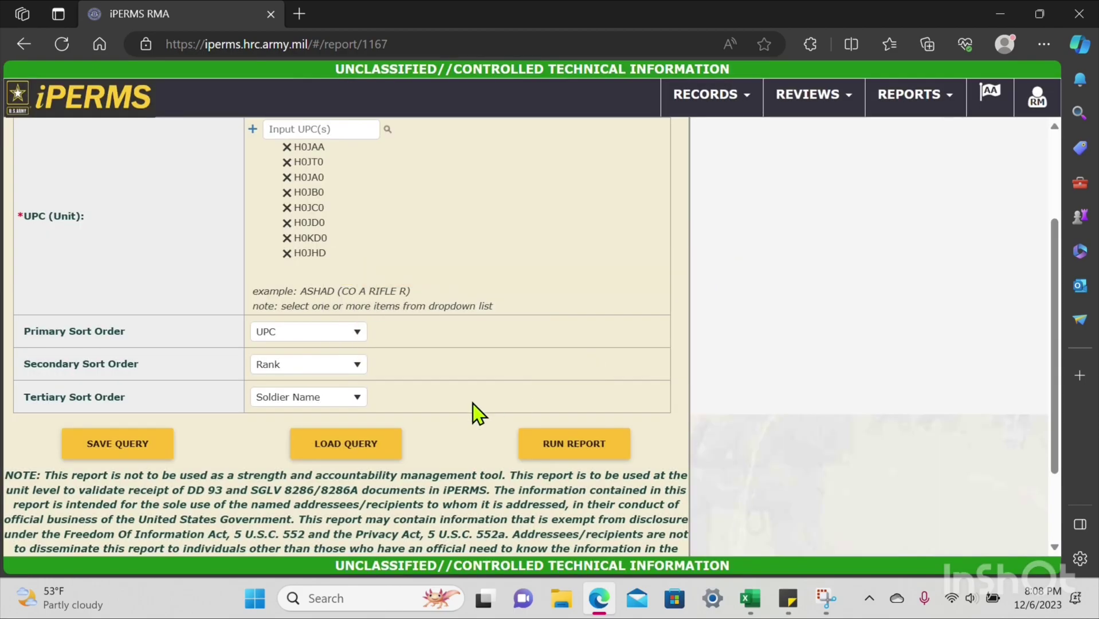
Step: Run the DD93s/SGLVs Unit Detail Report, producing 325 rows
click(372, 442)
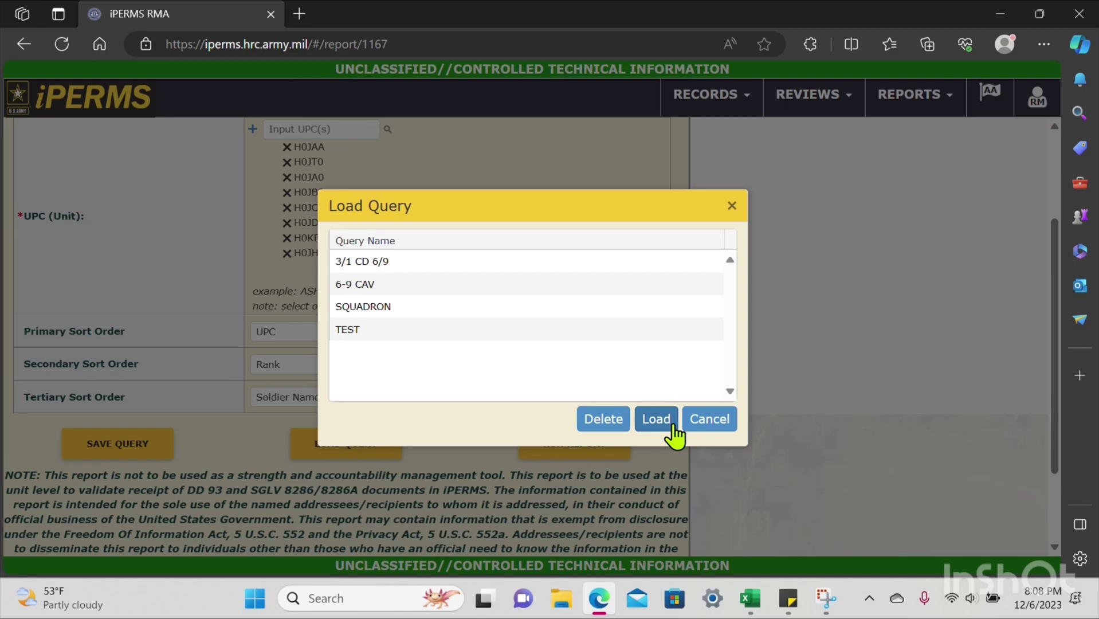
click(709, 429)
click(589, 443)
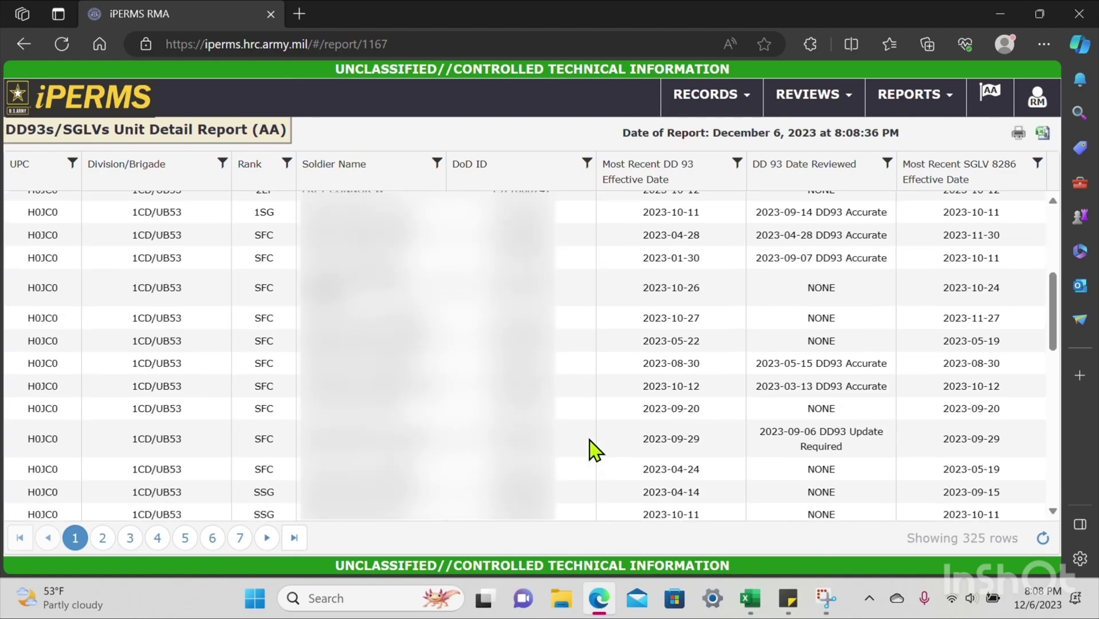
scroll(595, 451, up, 3)
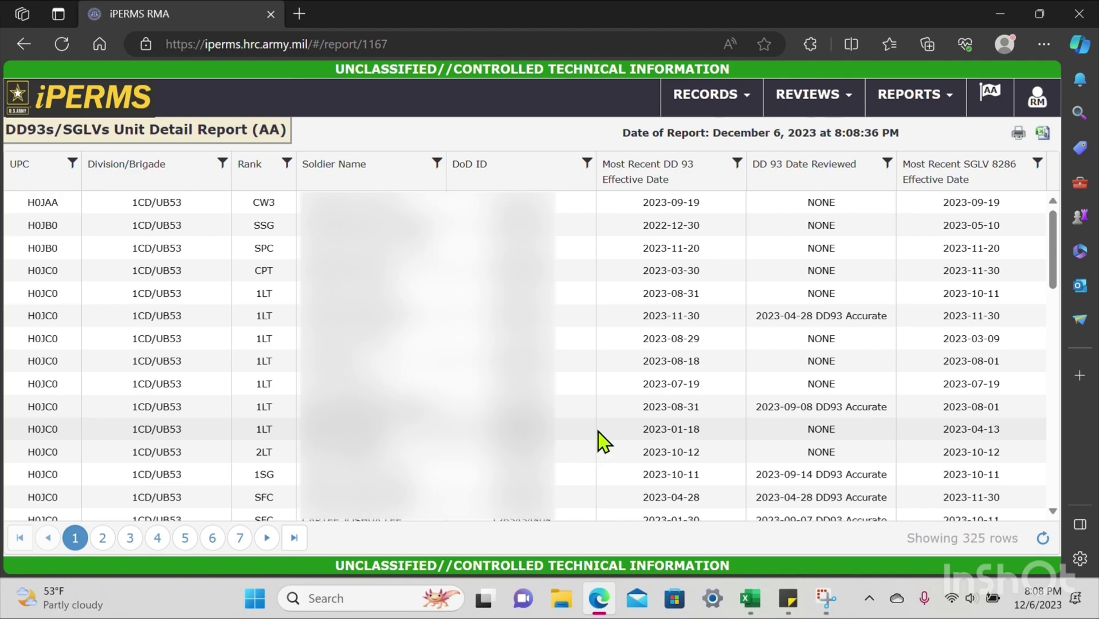
Step: Export the report as an Excel file and open the download in Excel
click(1042, 133)
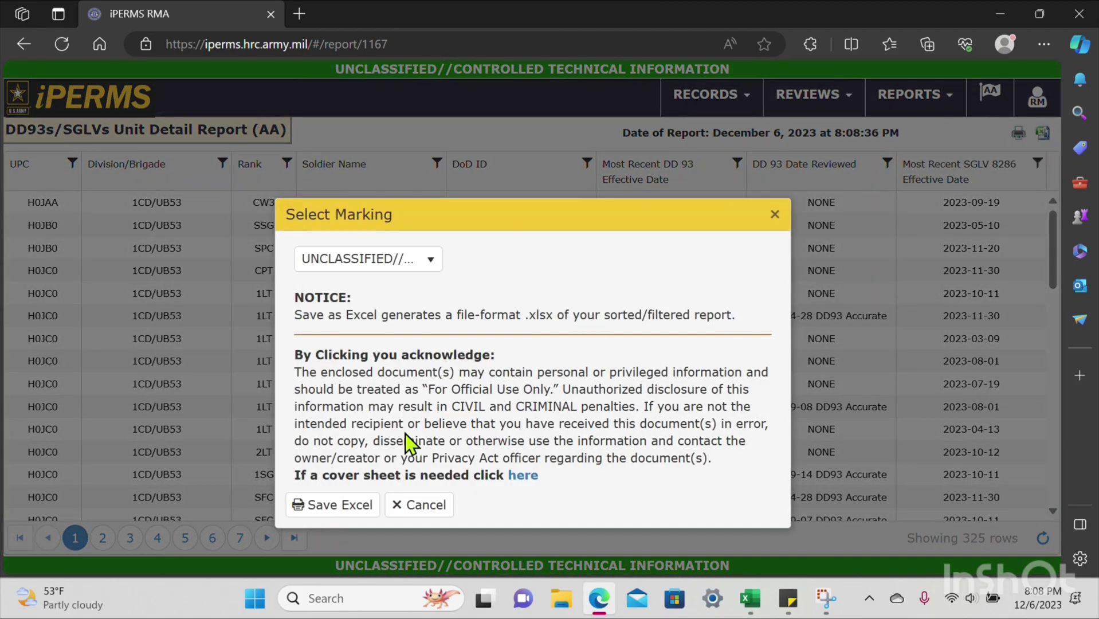
click(338, 504)
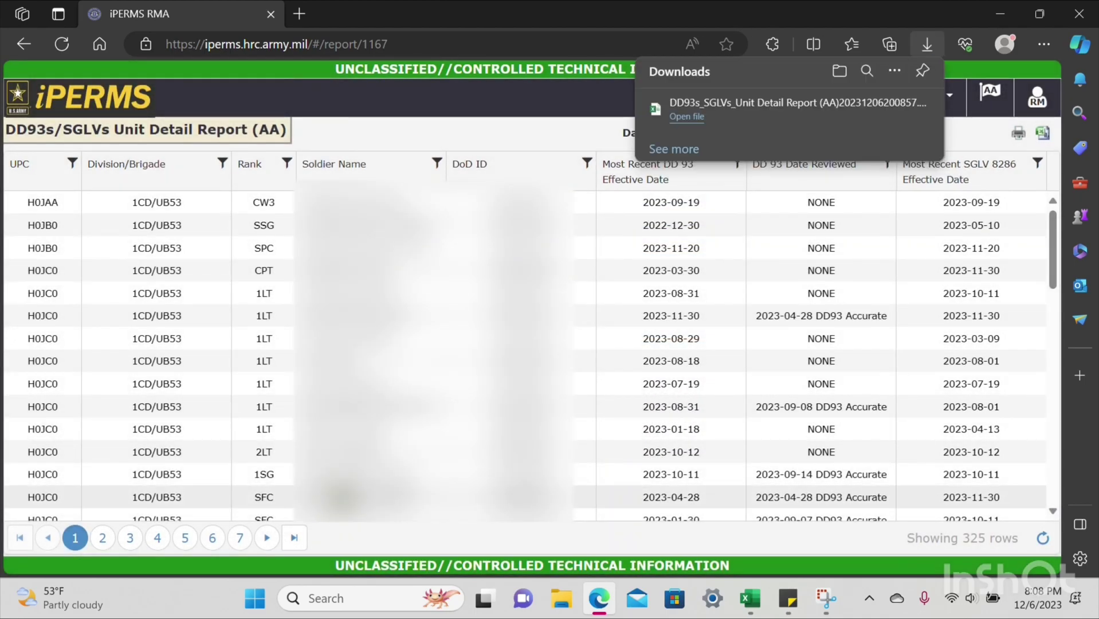
click(691, 117)
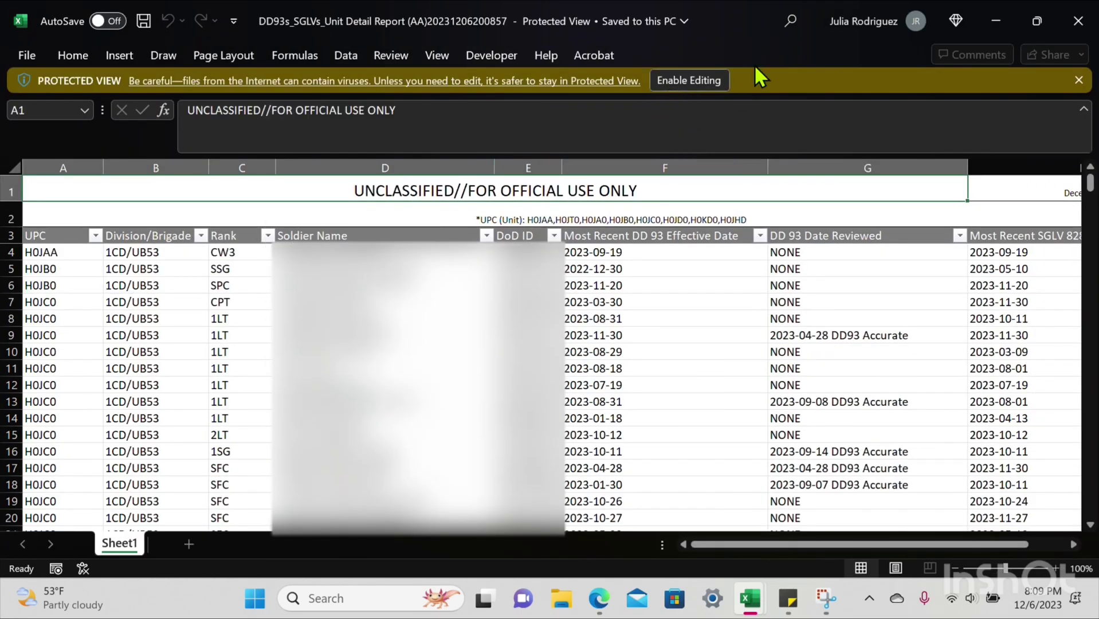
Step: Enable editing of the report and delete the two title rows above the headers
click(700, 73)
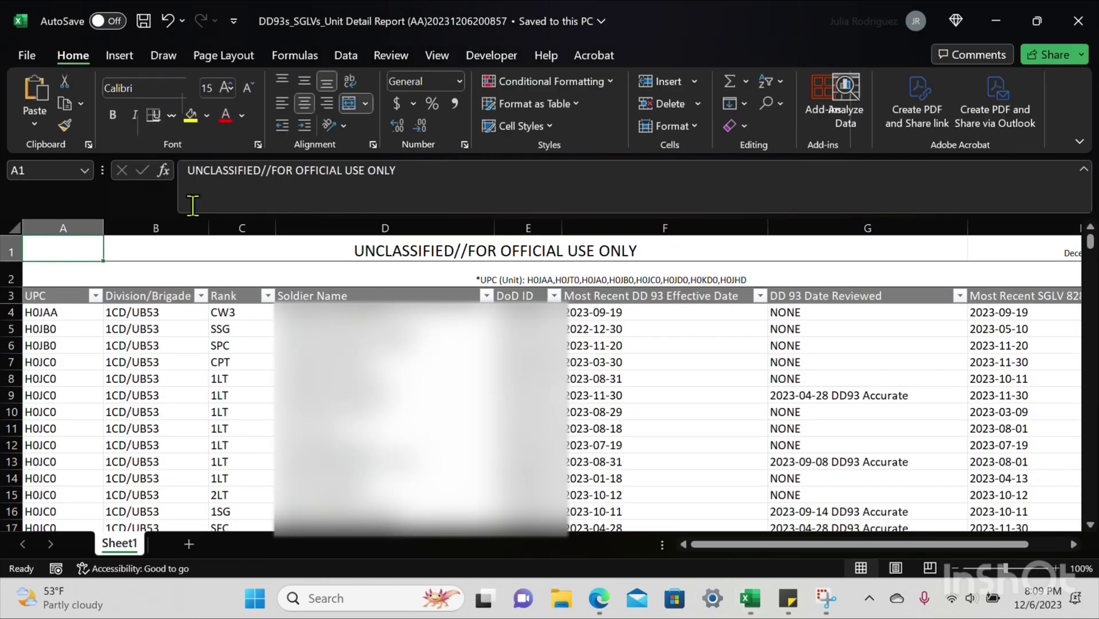
click(14, 252)
drag(15, 252, 18, 277)
right_click(77, 278)
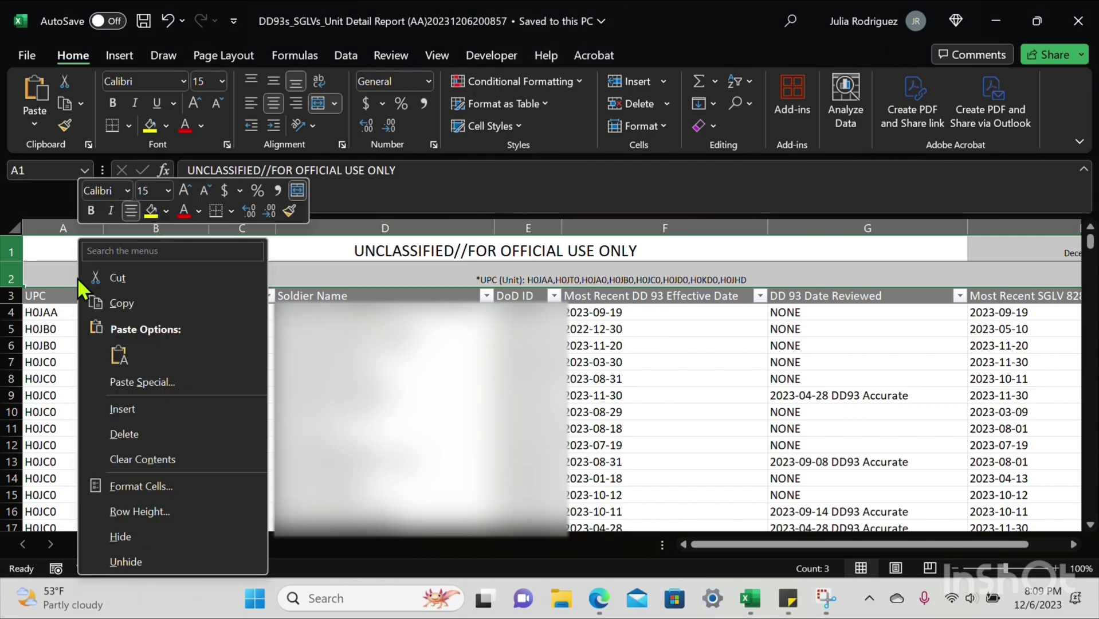
click(138, 432)
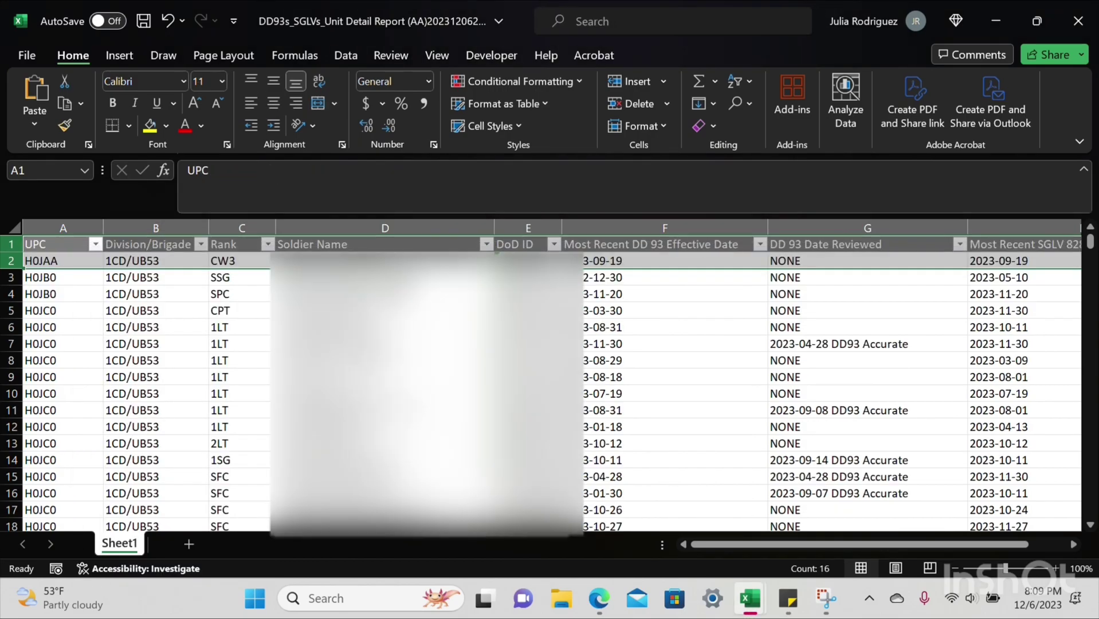
Step: Delete the UNCLASSIFIED//FOR OFFICIAL USE ONLY footer row 327
drag(1090, 241, 1090, 508)
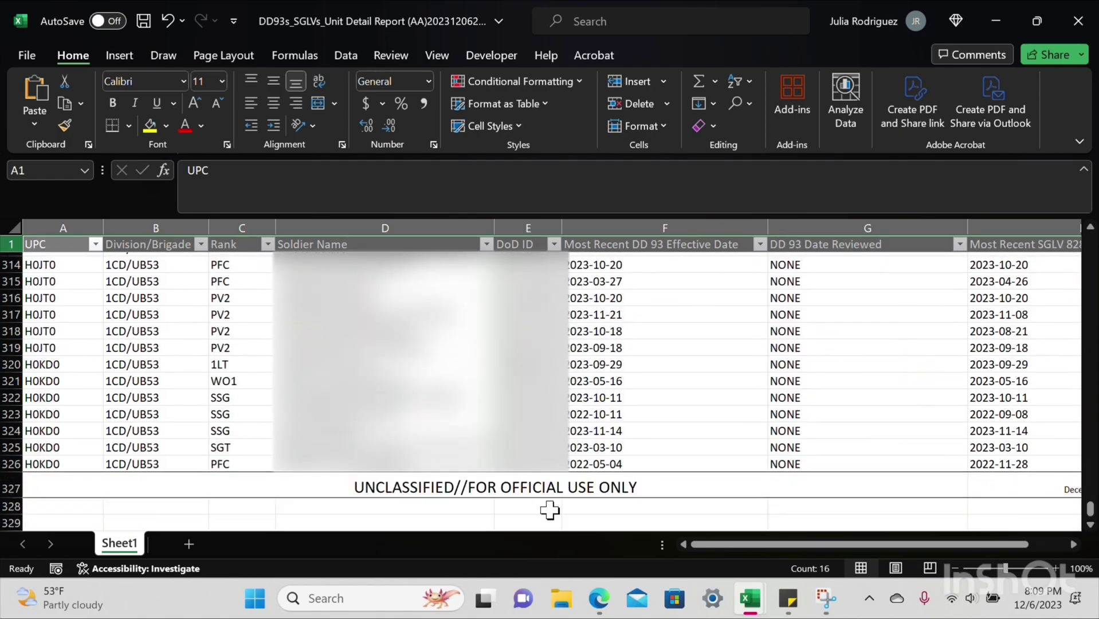
click(11, 488)
right_click(11, 488)
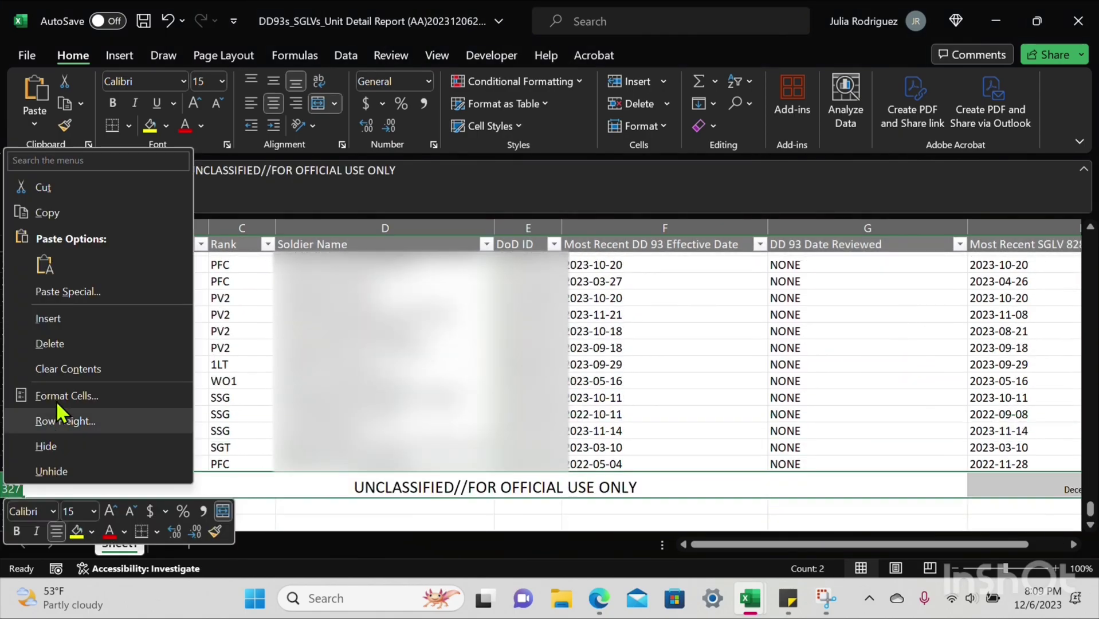
click(66, 344)
drag(1090, 504, 1091, 232)
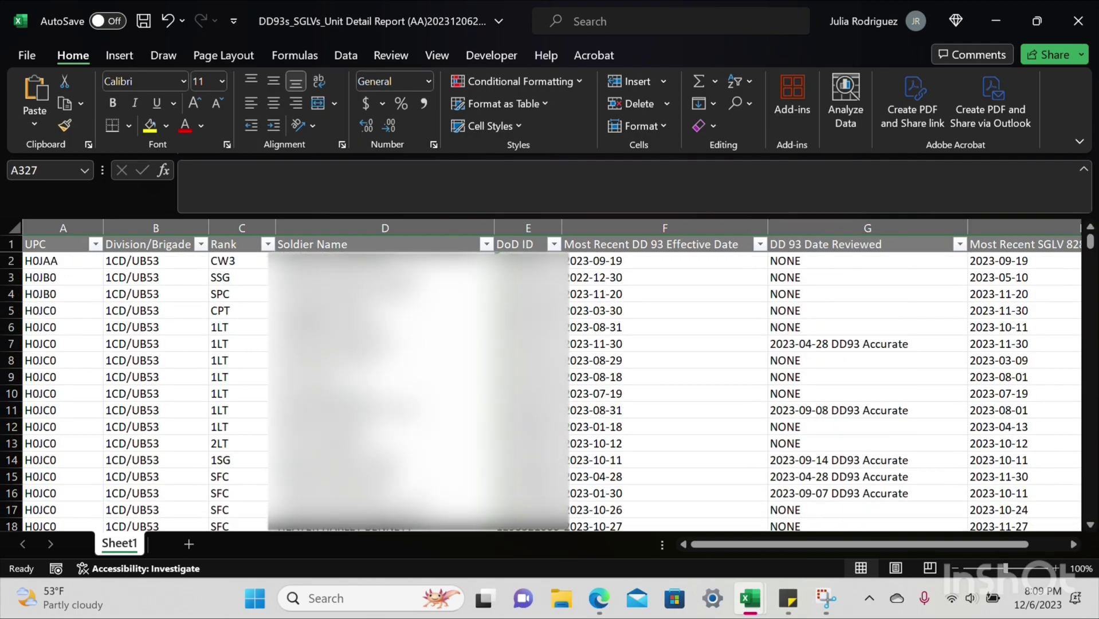
mouse_move(750, 596)
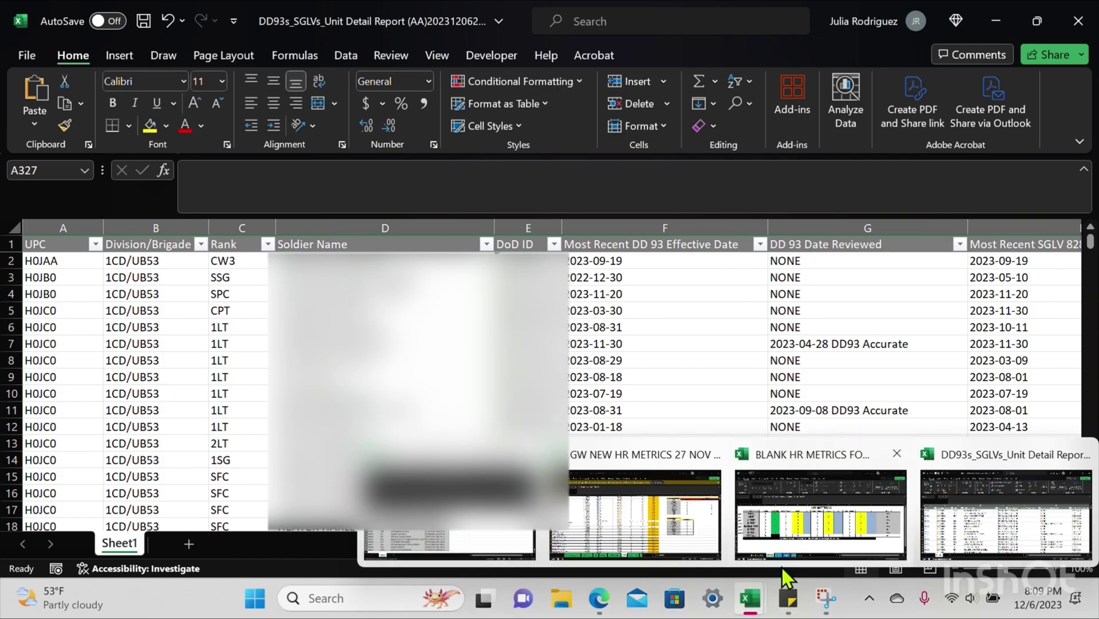
click(807, 532)
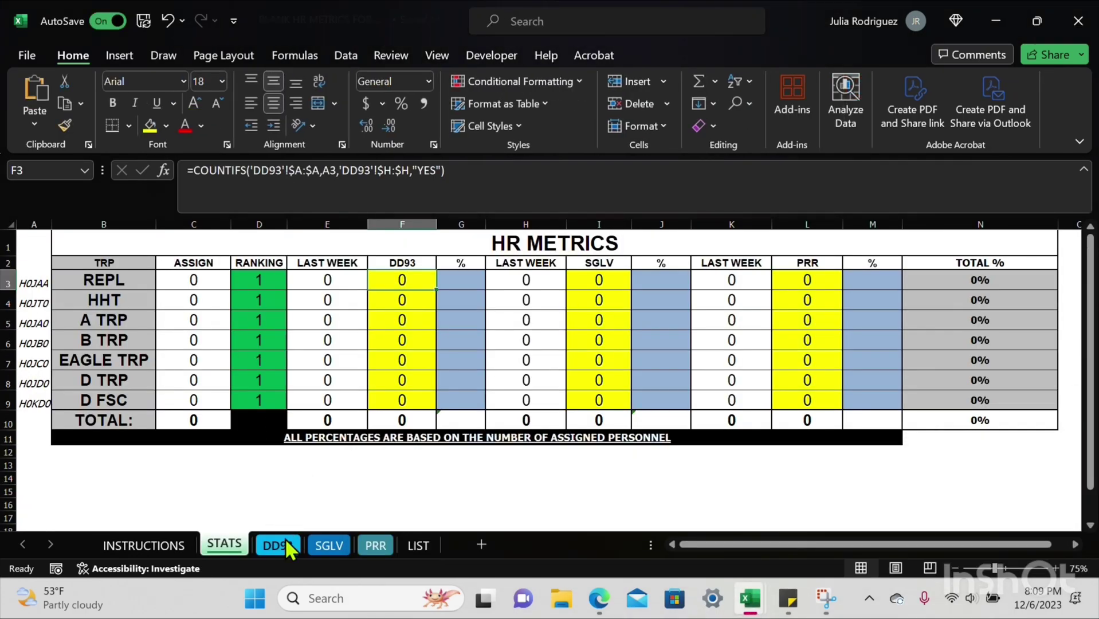
click(279, 543)
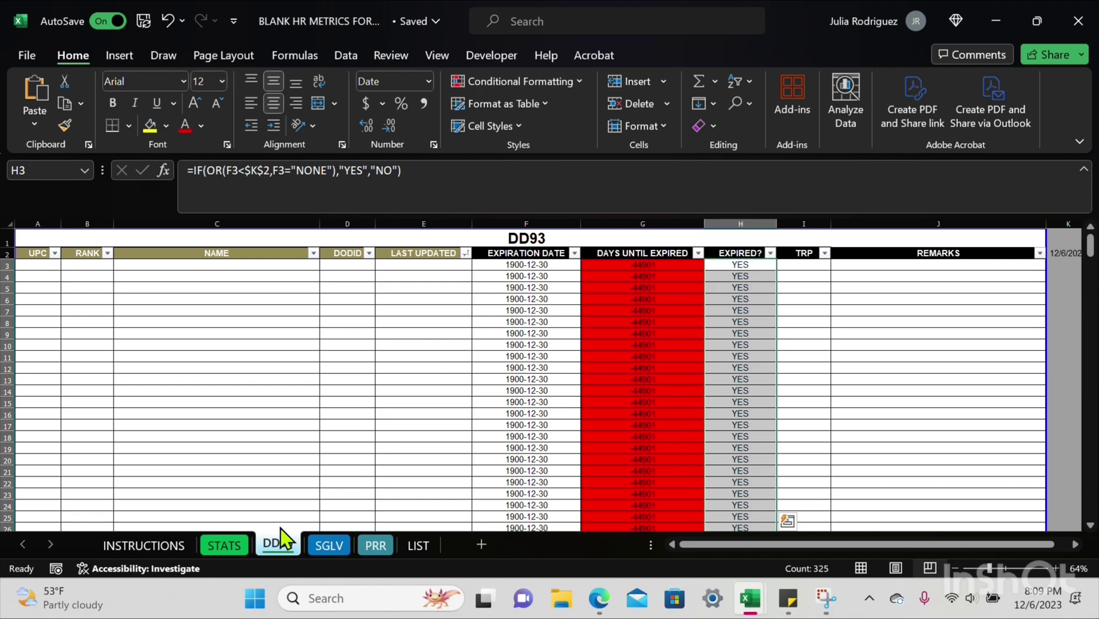
drag(32, 246, 395, 254)
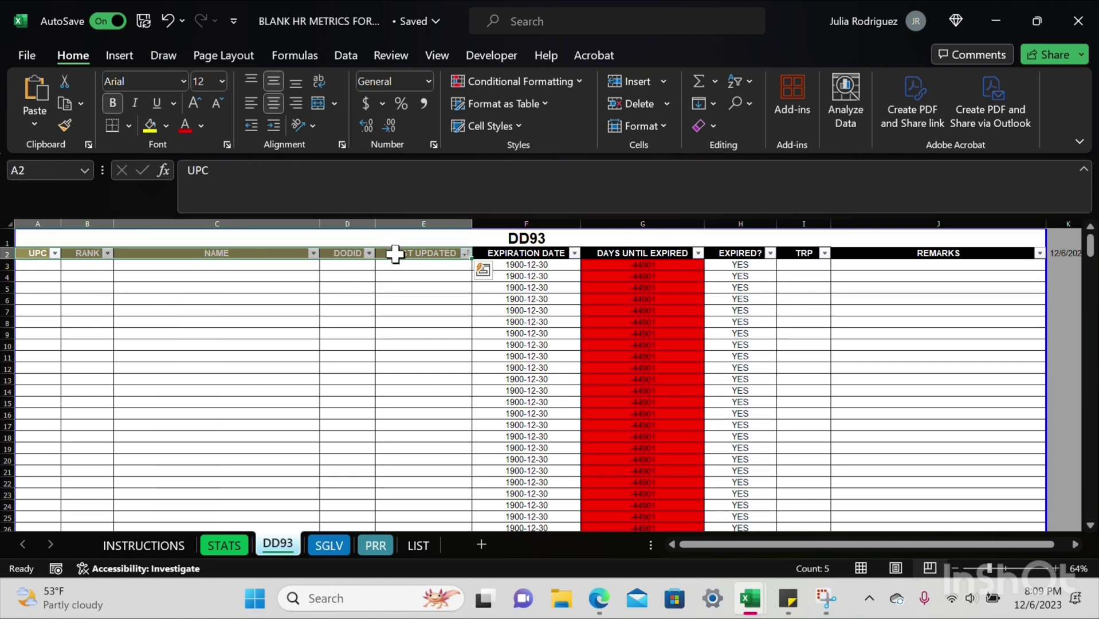
mouse_move(750, 597)
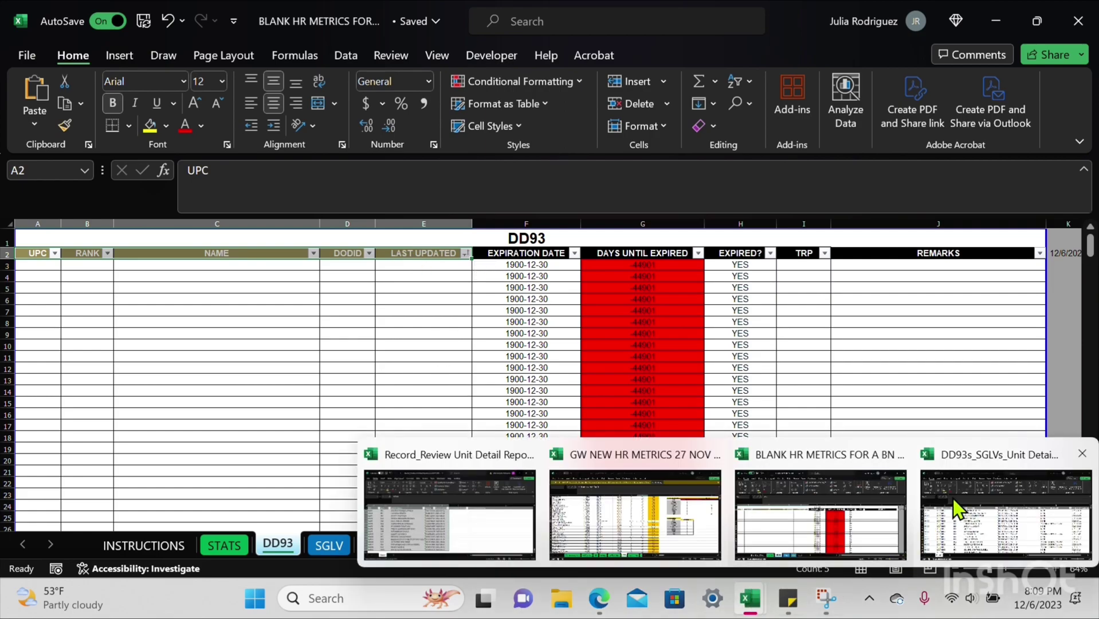
click(983, 487)
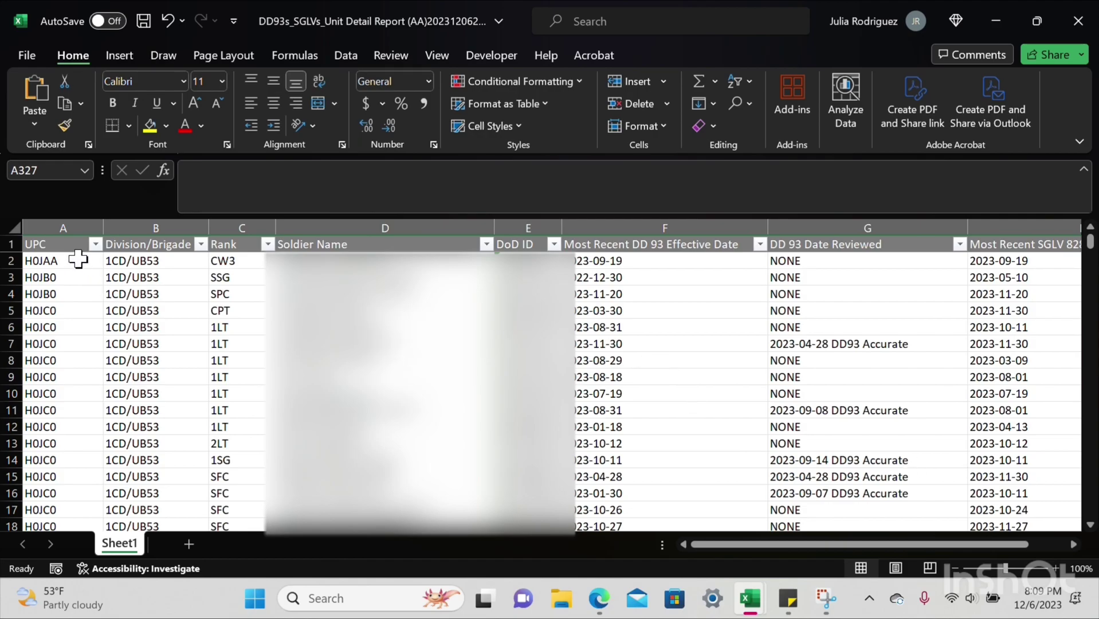
Step: Delete the Division/Brigade column (column B) from the unit detail report
drag(78, 259, 527, 261)
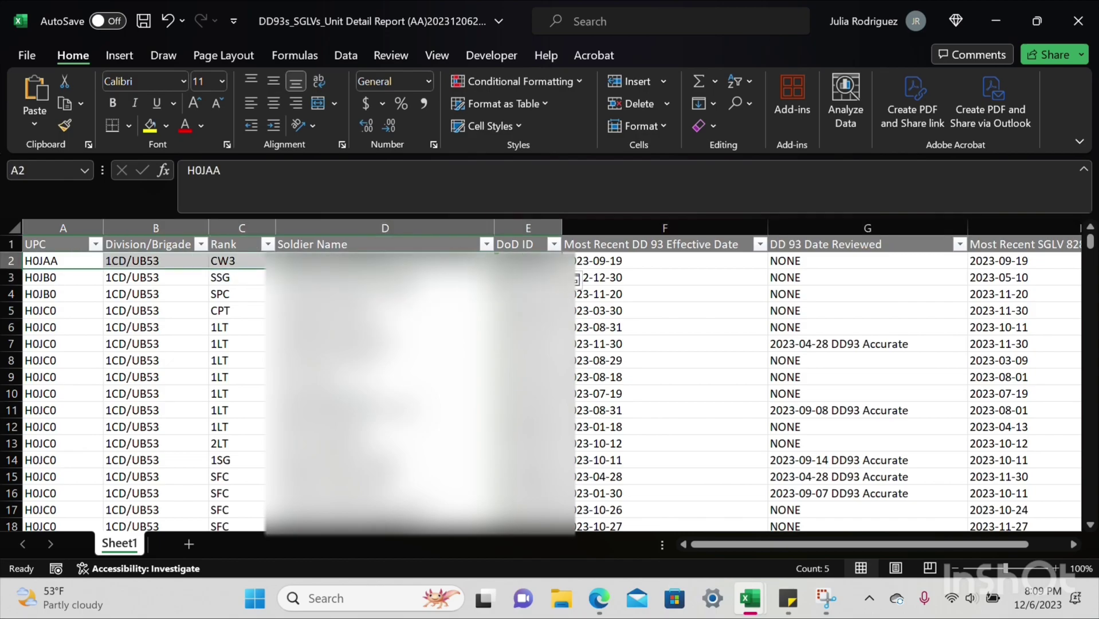
click(78, 259)
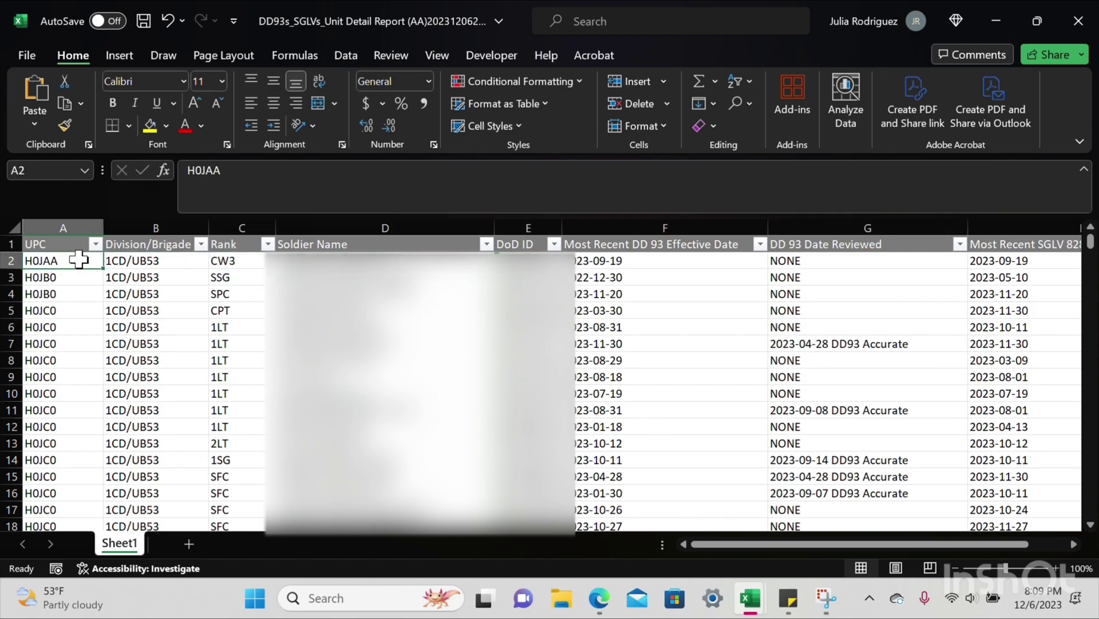
click(156, 228)
right_click(156, 229)
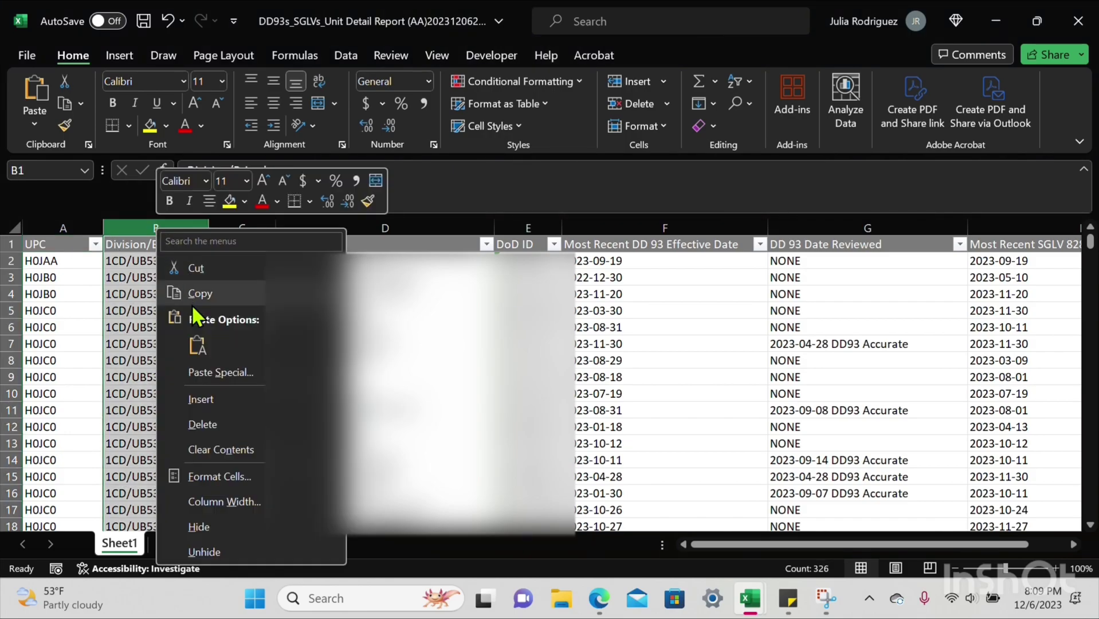
click(204, 424)
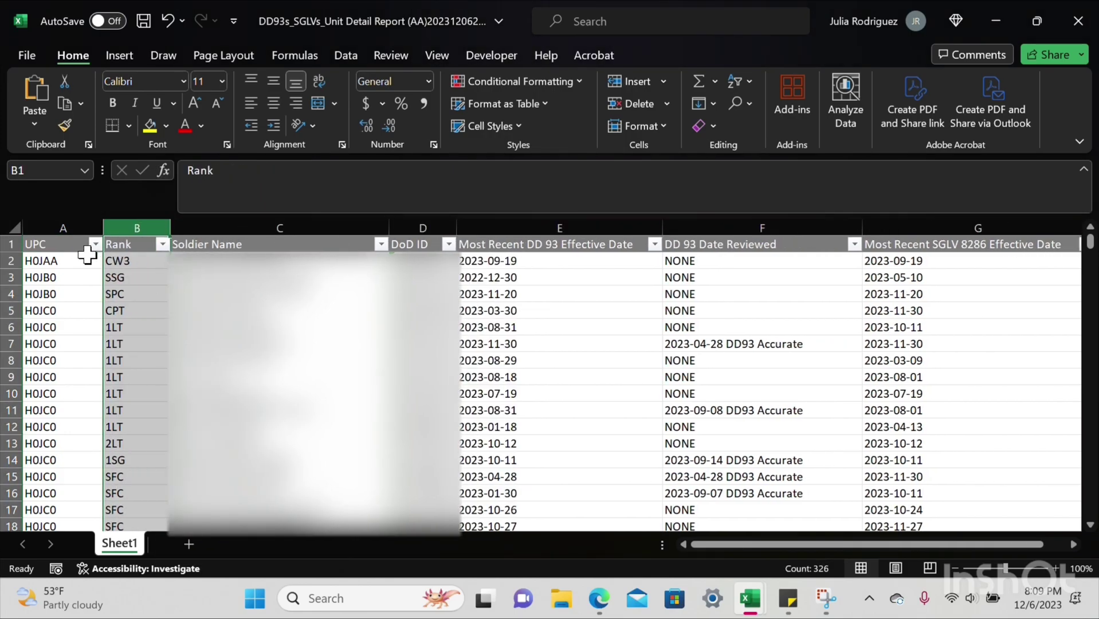
Step: Copy the records A2:E2 down to the last record, row 326
drag(73, 261, 580, 261)
key(ctrl+shift+Down)
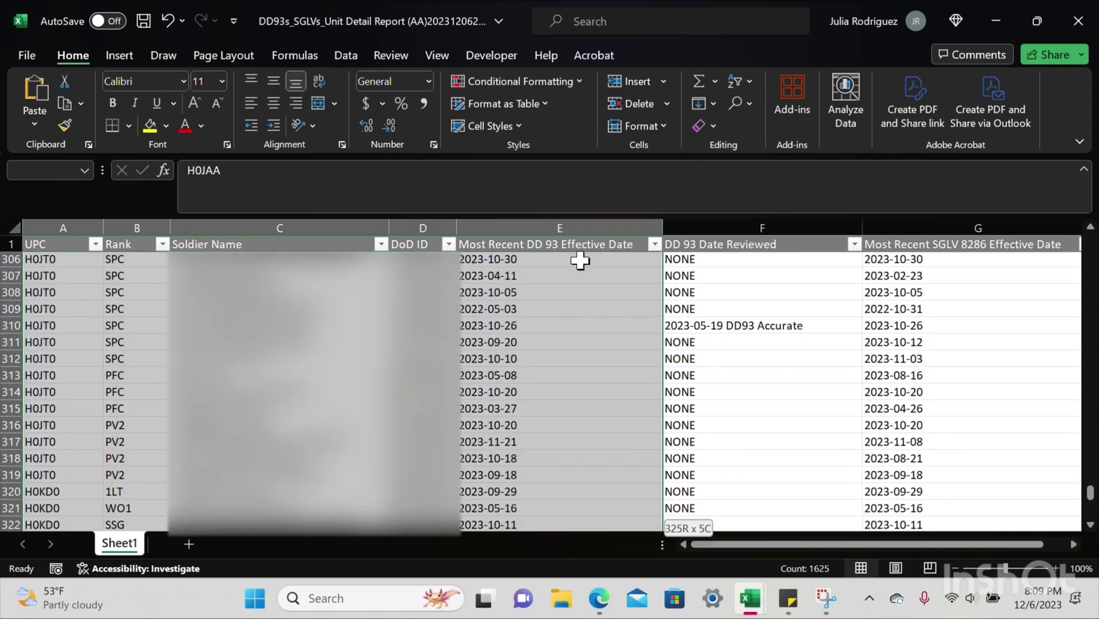
key(ctrl+c)
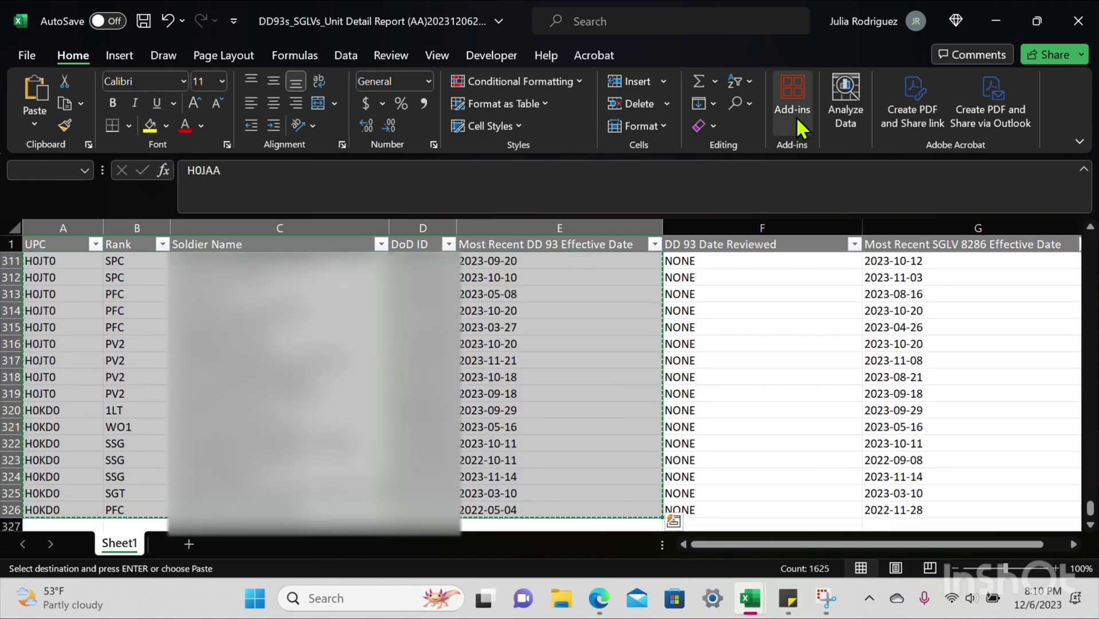
Step: Paste the copied report records into the DD93 sheet starting at cell A3
click(1008, 22)
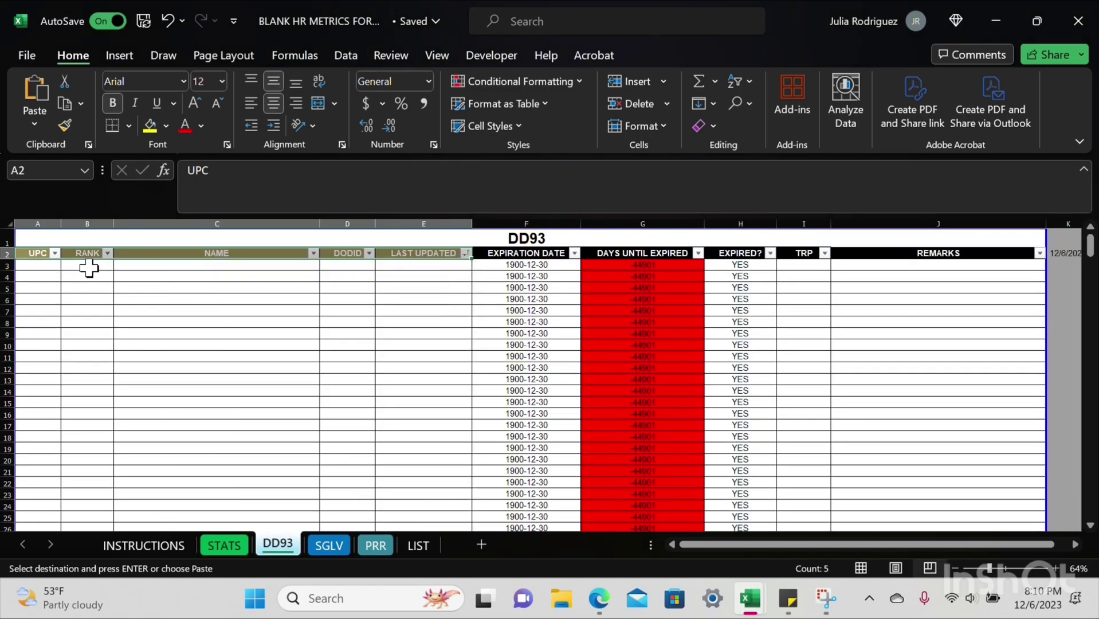
click(52, 263)
right_click(52, 263)
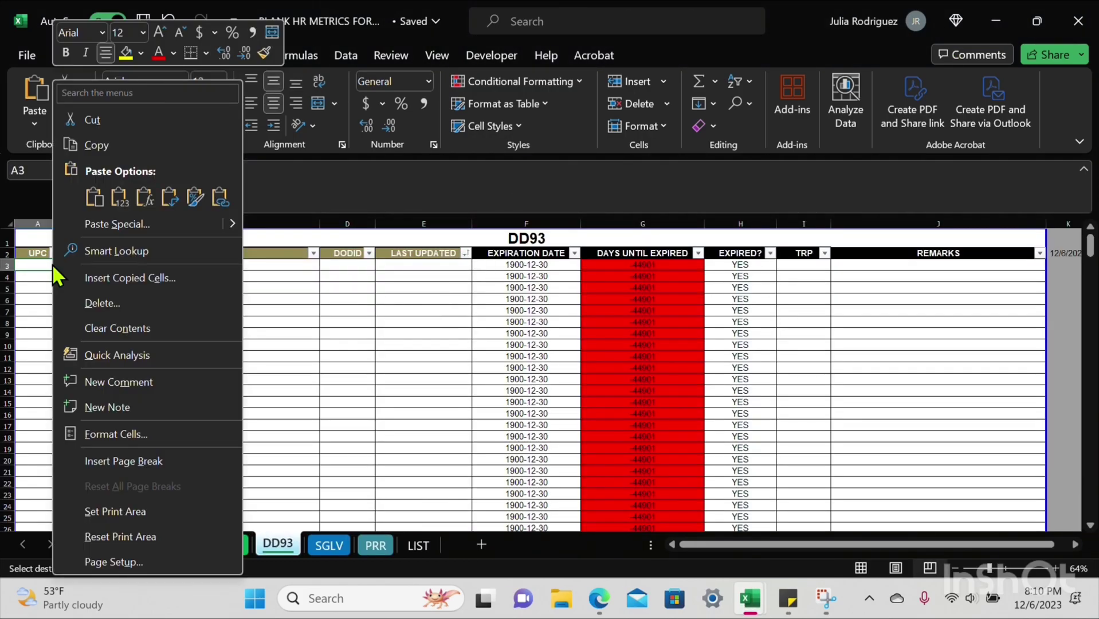
click(94, 197)
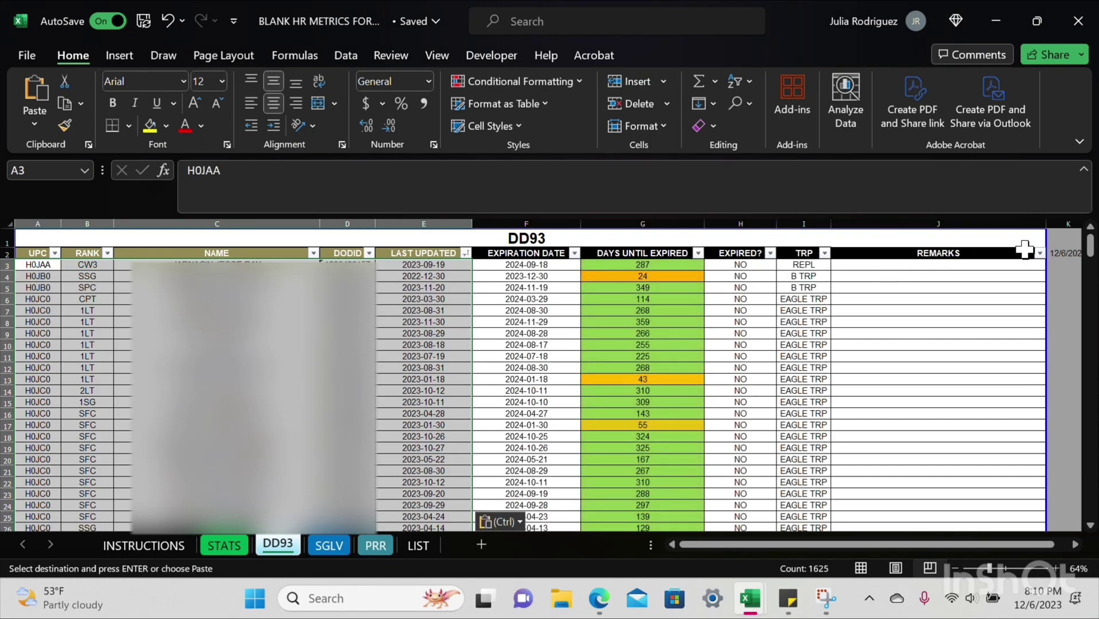
mouse_move(1090, 244)
mouse_down()
mouse_move(1090, 504)
mouse_move(1090, 243)
mouse_up()
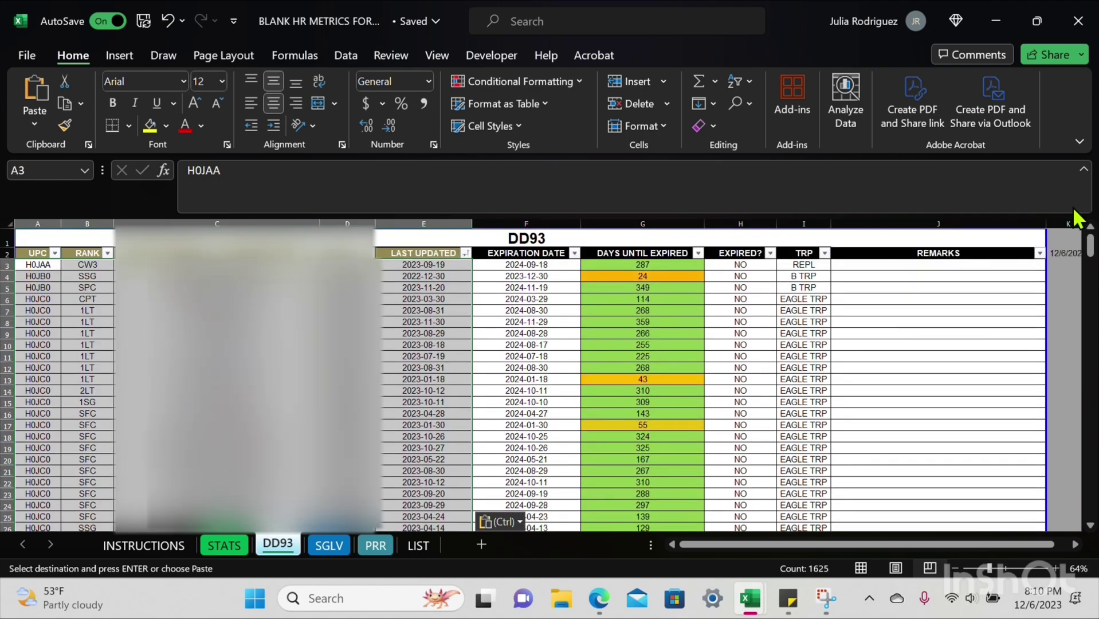
Step: Sort DD93 oldest-first by LAST UPDATED, confirm STATS shows 6 expired (2%), then open SGLV
click(466, 252)
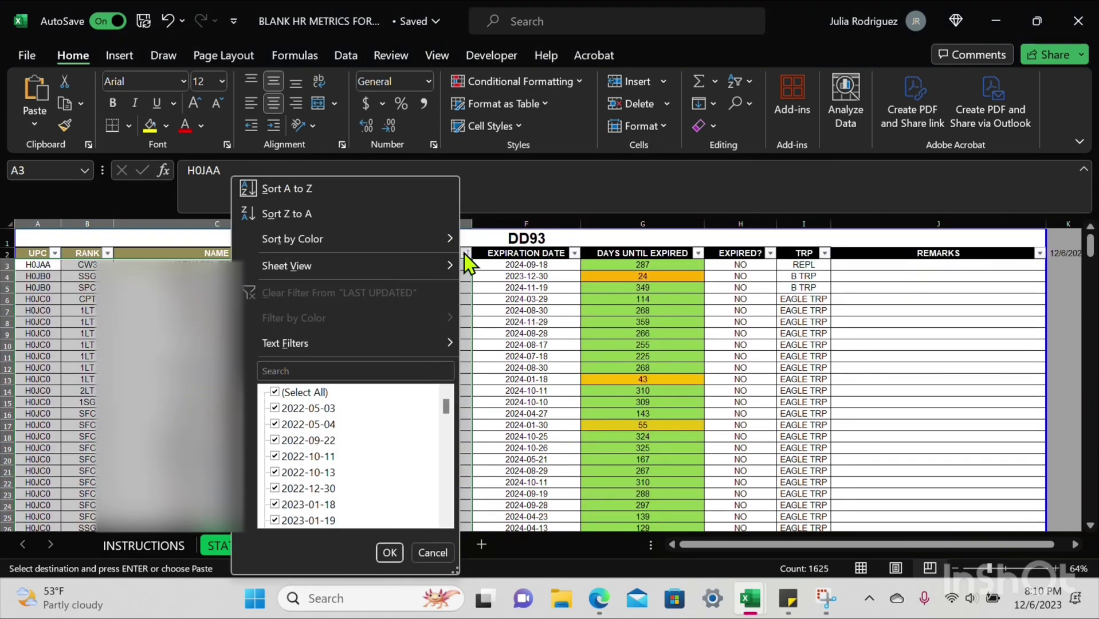
click(423, 185)
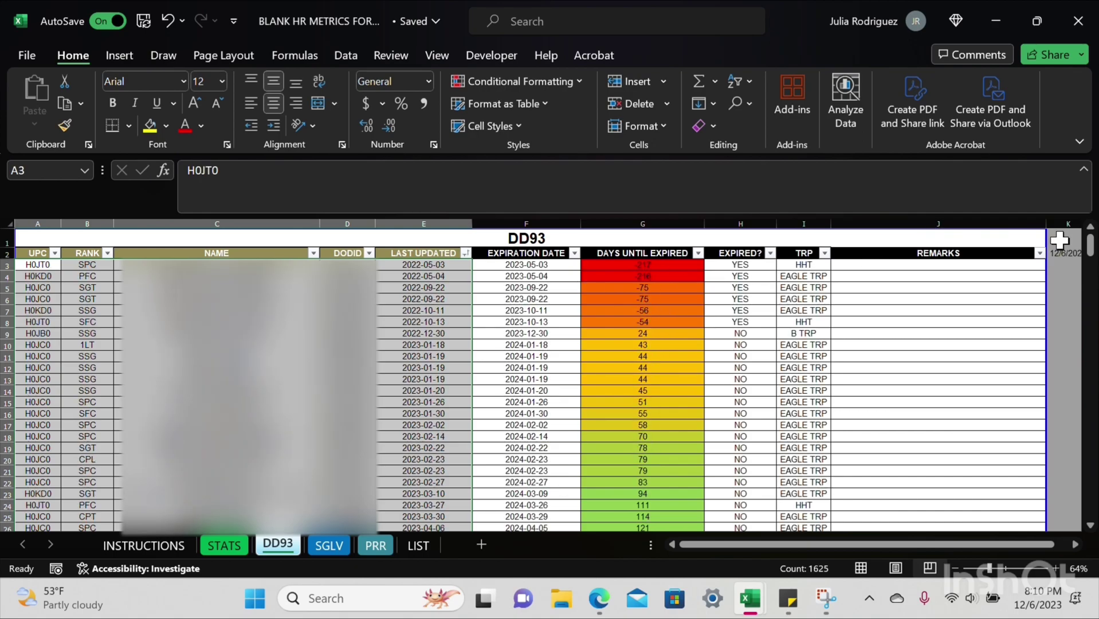
mouse_move(1092, 259)
mouse_down()
mouse_move(1092, 522)
mouse_move(1091, 247)
mouse_up()
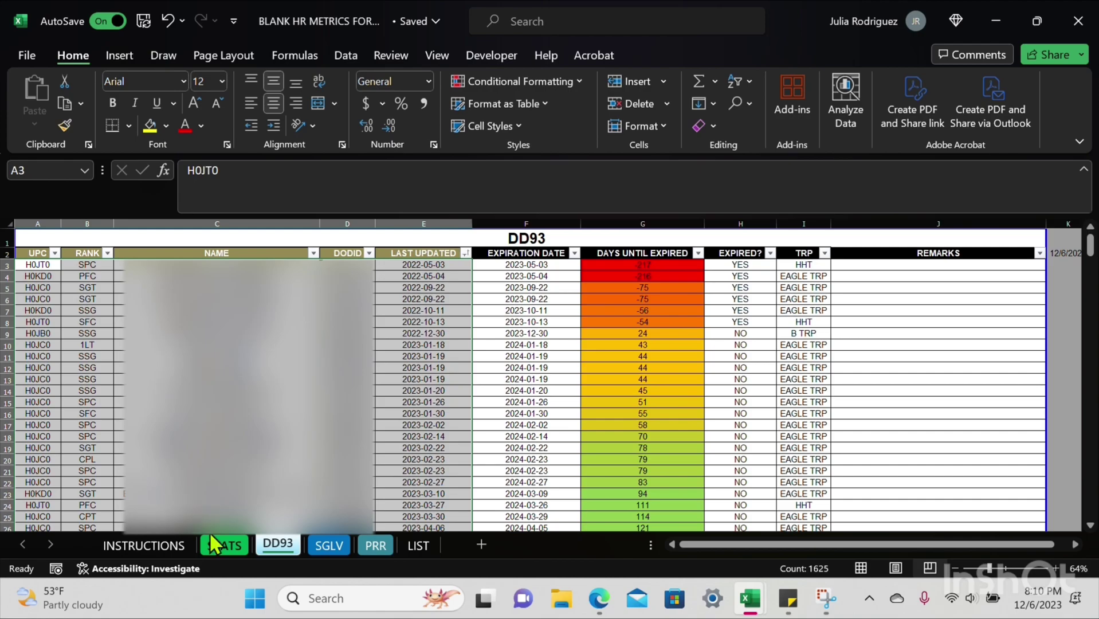
click(229, 541)
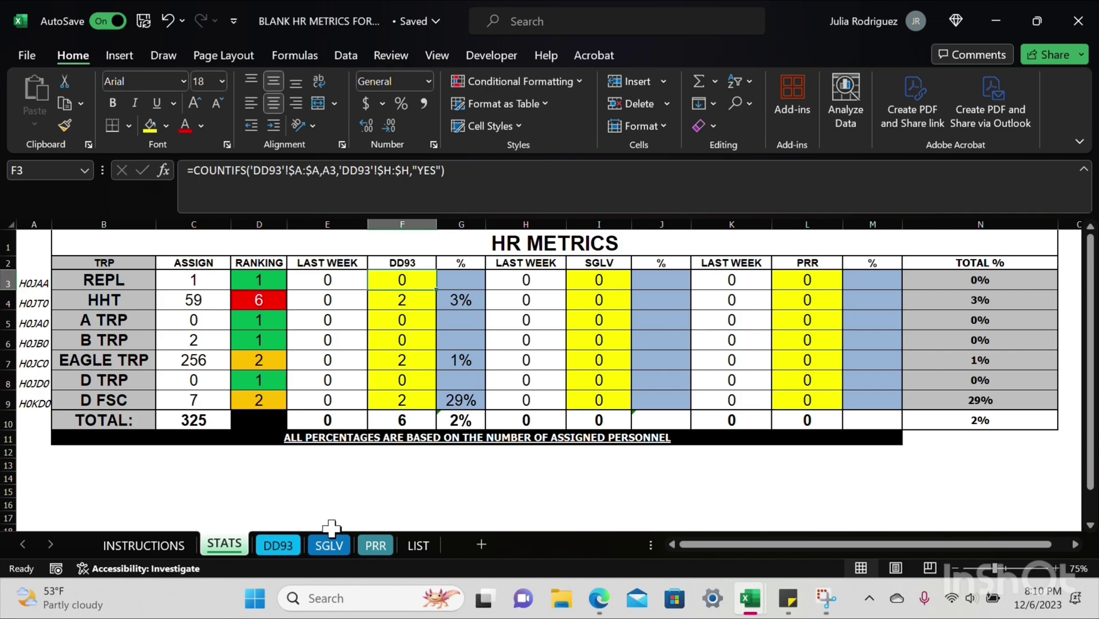
click(334, 549)
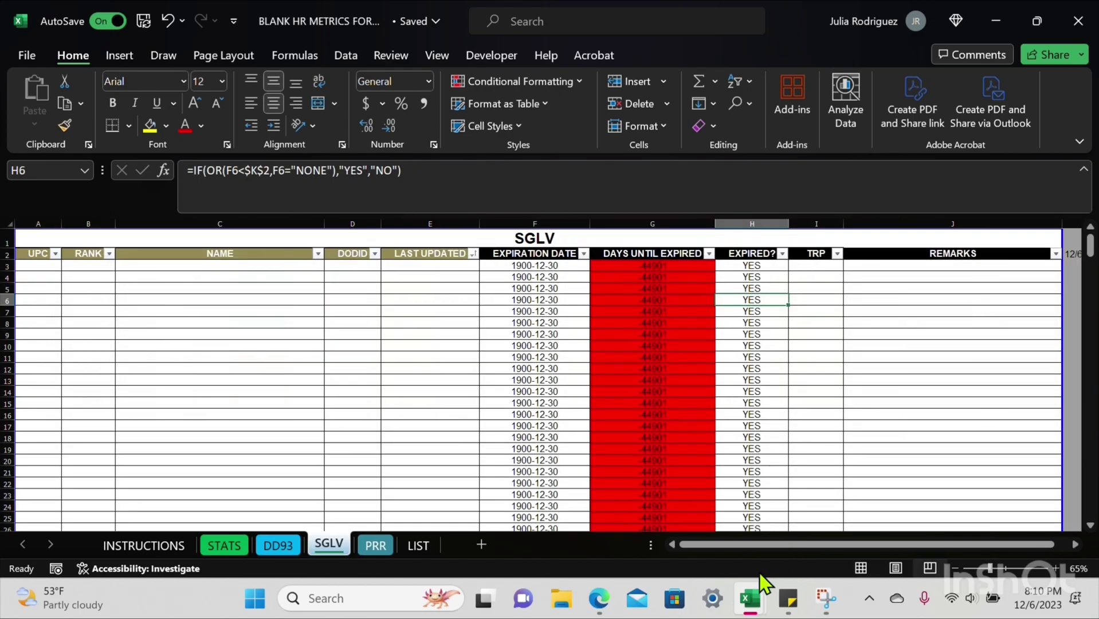
mouse_move(751, 597)
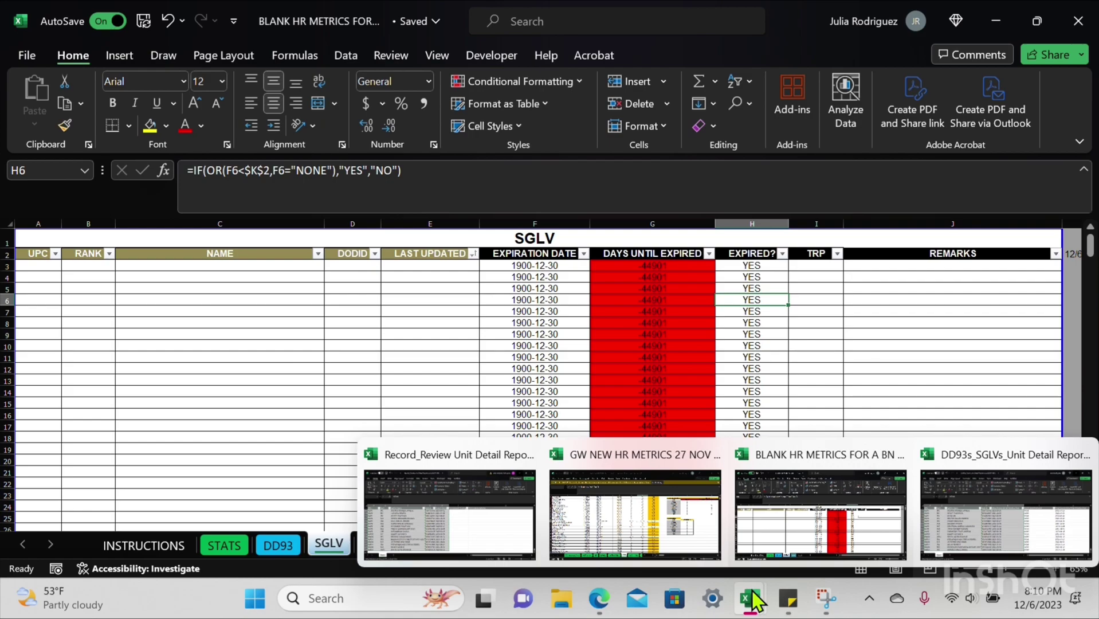
Step: Delete the two DD 93 date columns E:F from the unit detail report
click(992, 511)
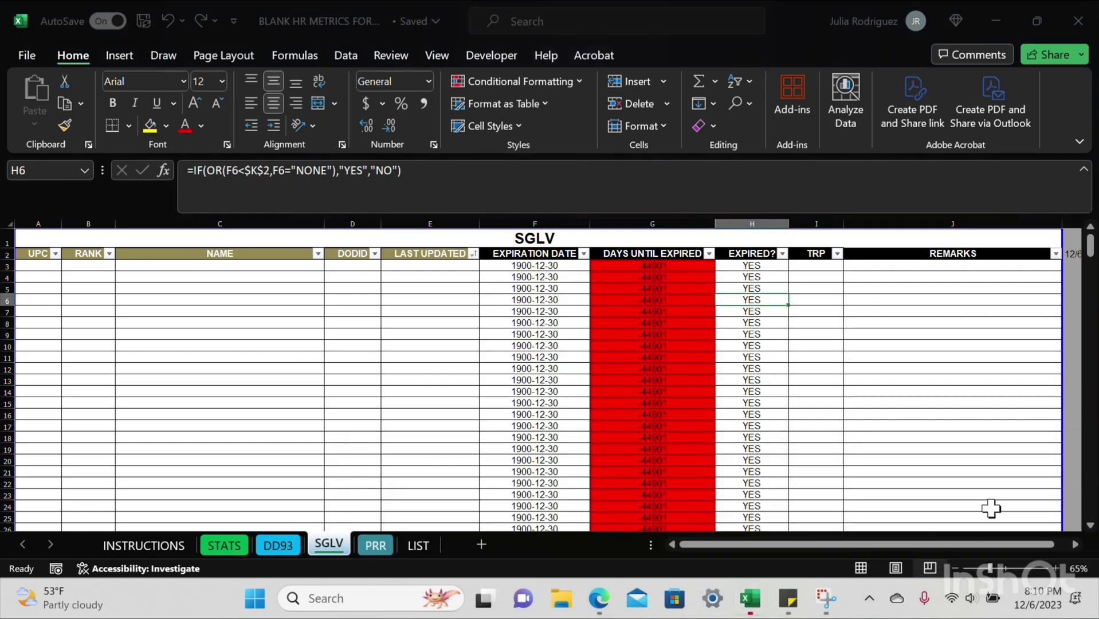
drag(559, 228, 676, 264)
right_click(677, 266)
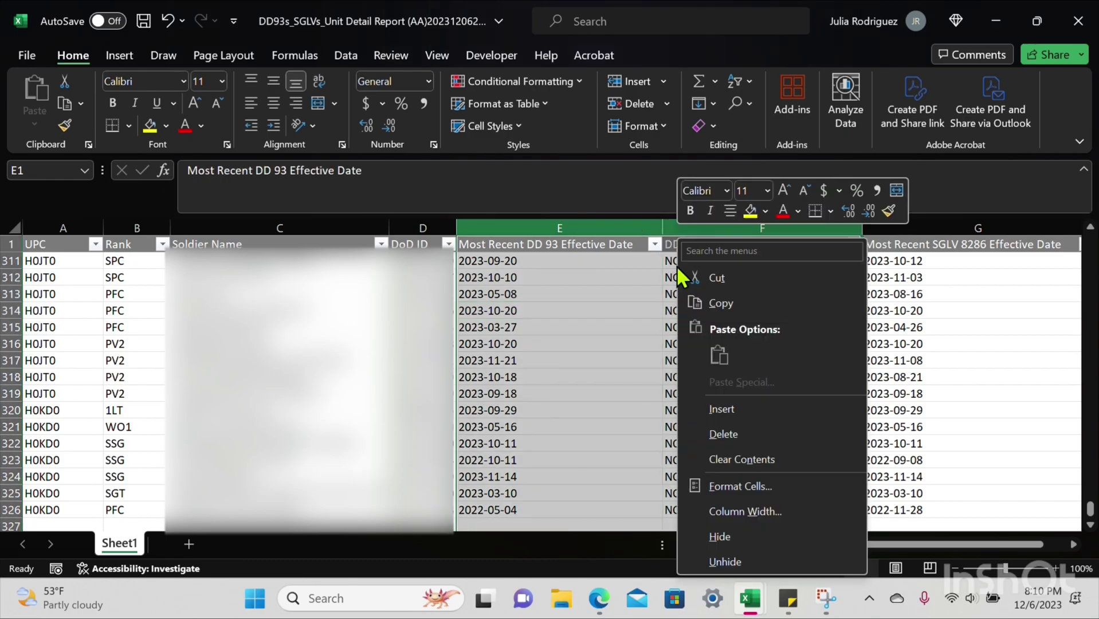
click(725, 434)
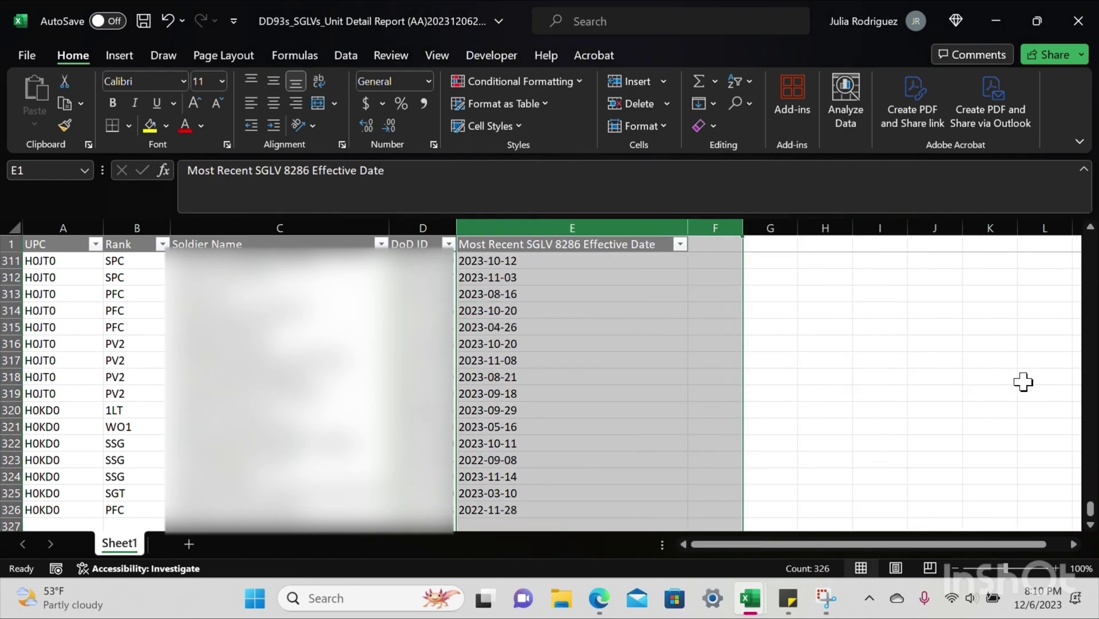
drag(1091, 522, 1090, 222)
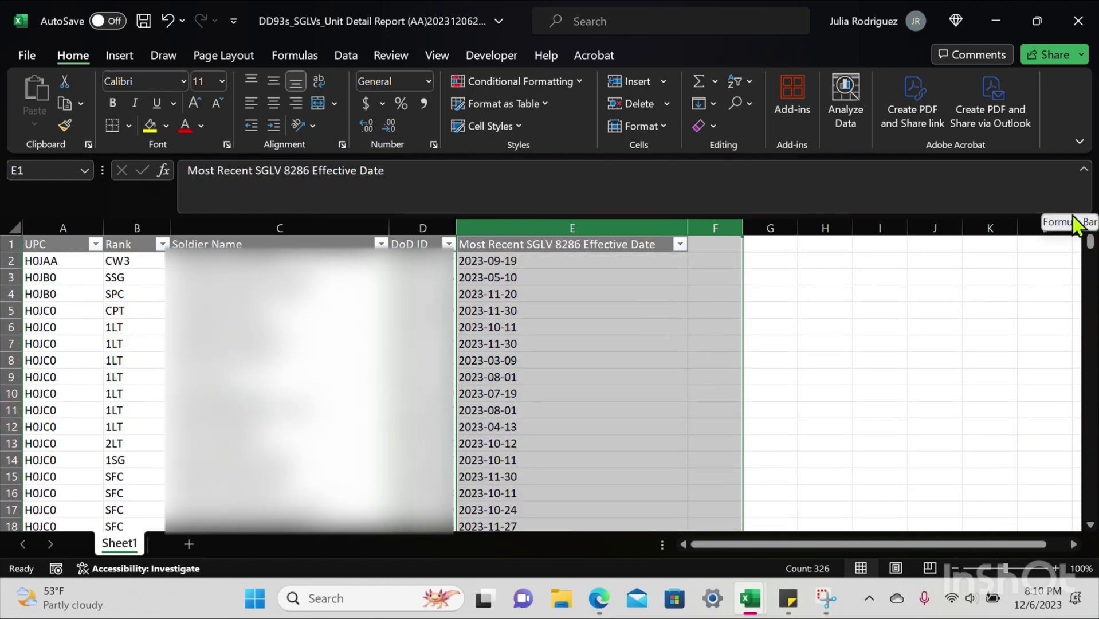
Step: Copy report rows 2–326, UPC through SGLV 8286 Effective Date, and return to HR Metrics
drag(64, 262, 491, 264)
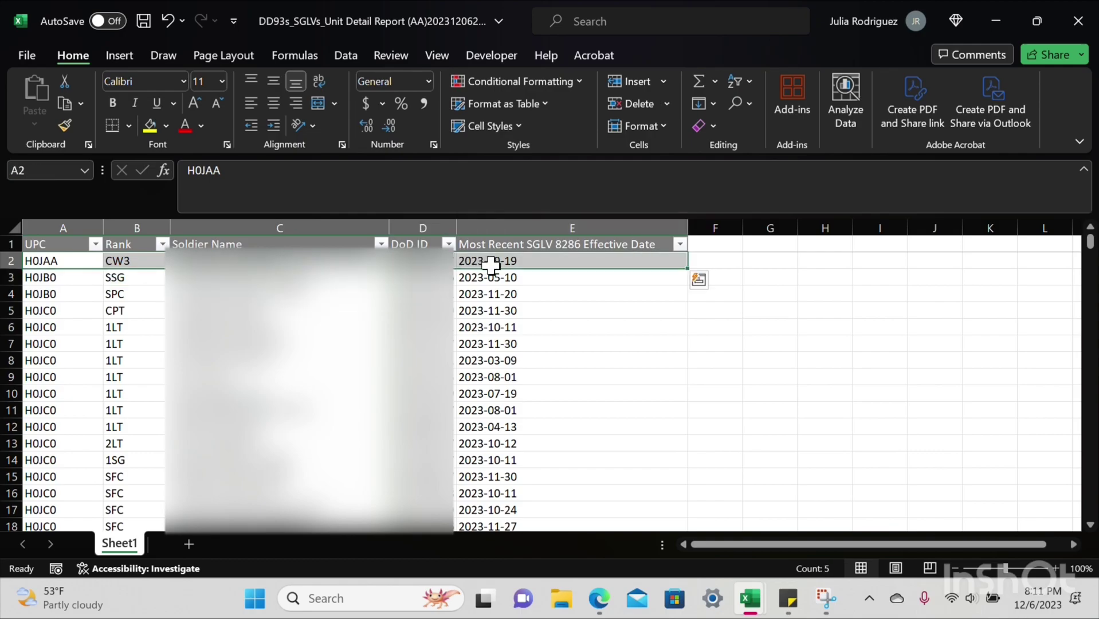
key(ctrl+shift+Down)
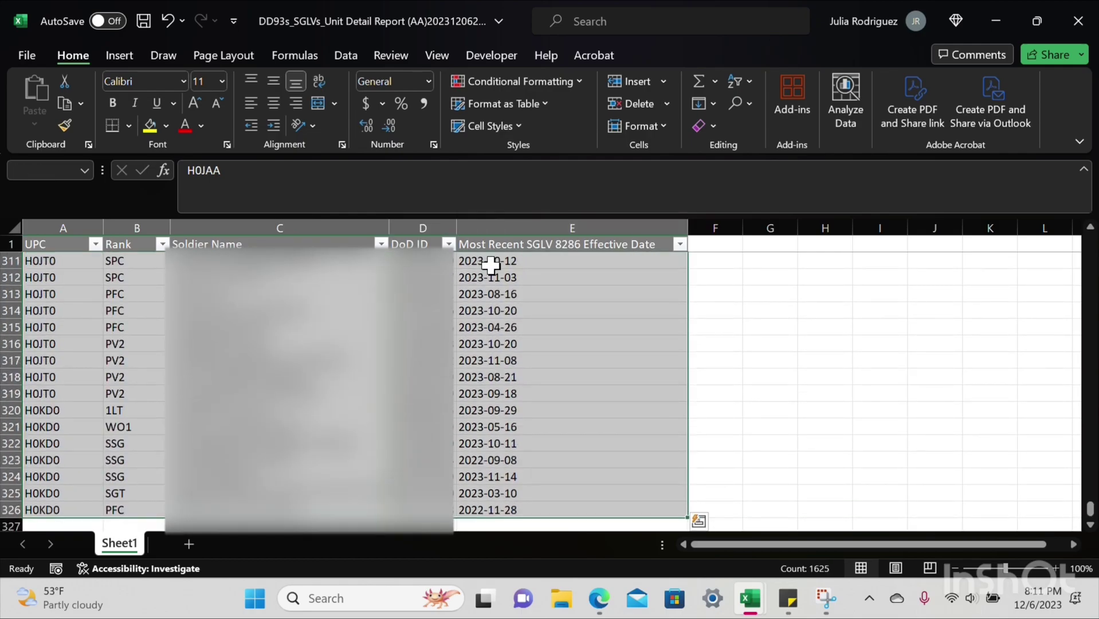
key(ctrl+c)
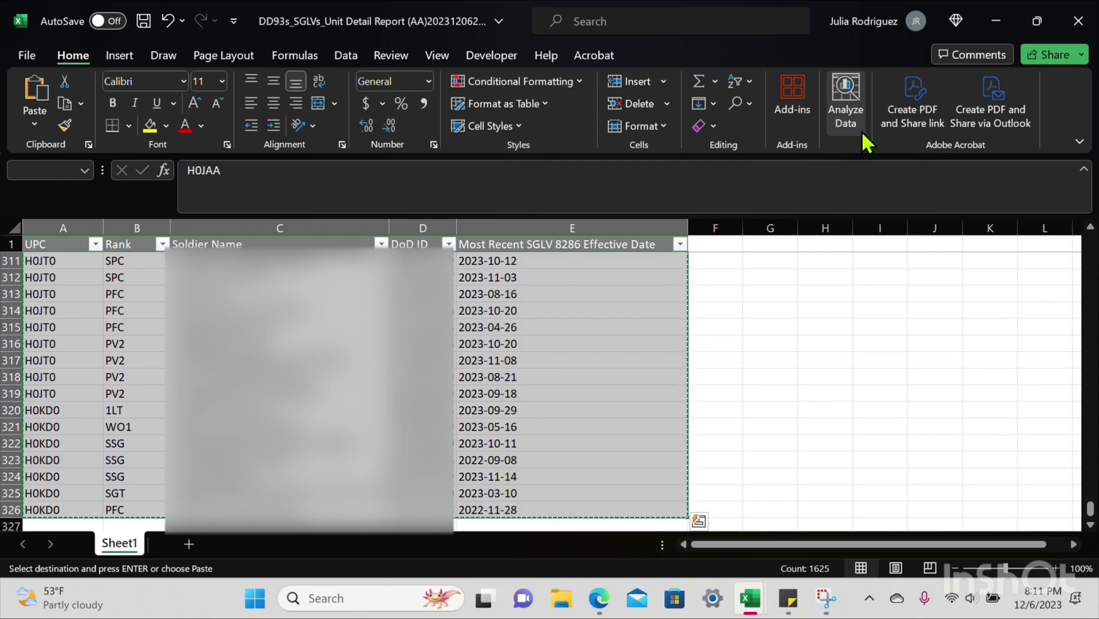
click(995, 21)
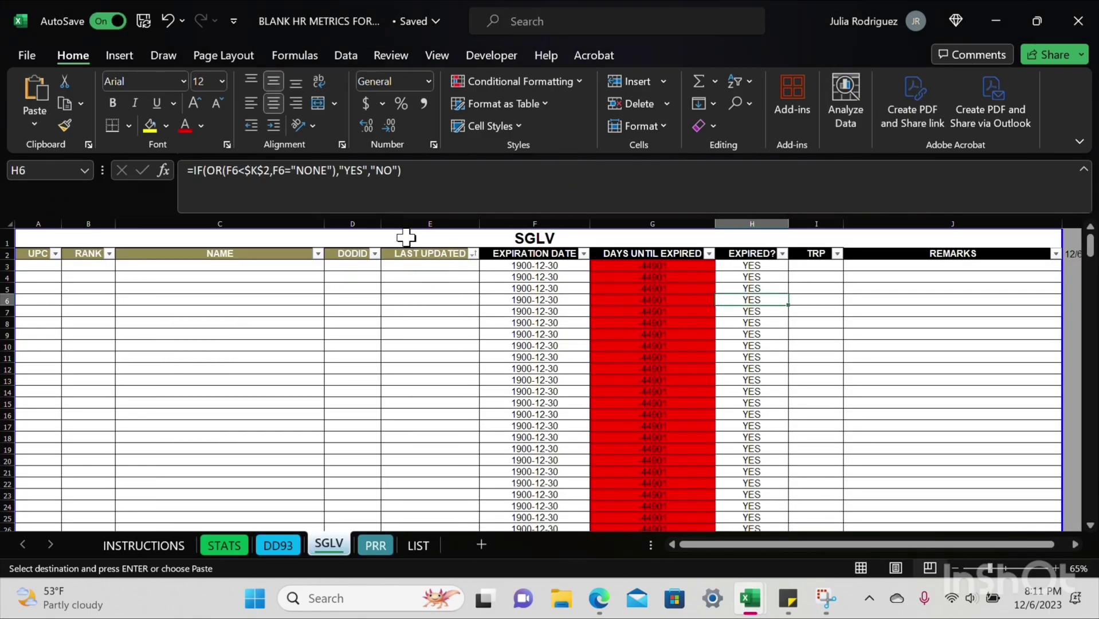
Step: Paste the copied report rows into the SGLV sheet starting at cell A3
click(49, 267)
right_click(50, 267)
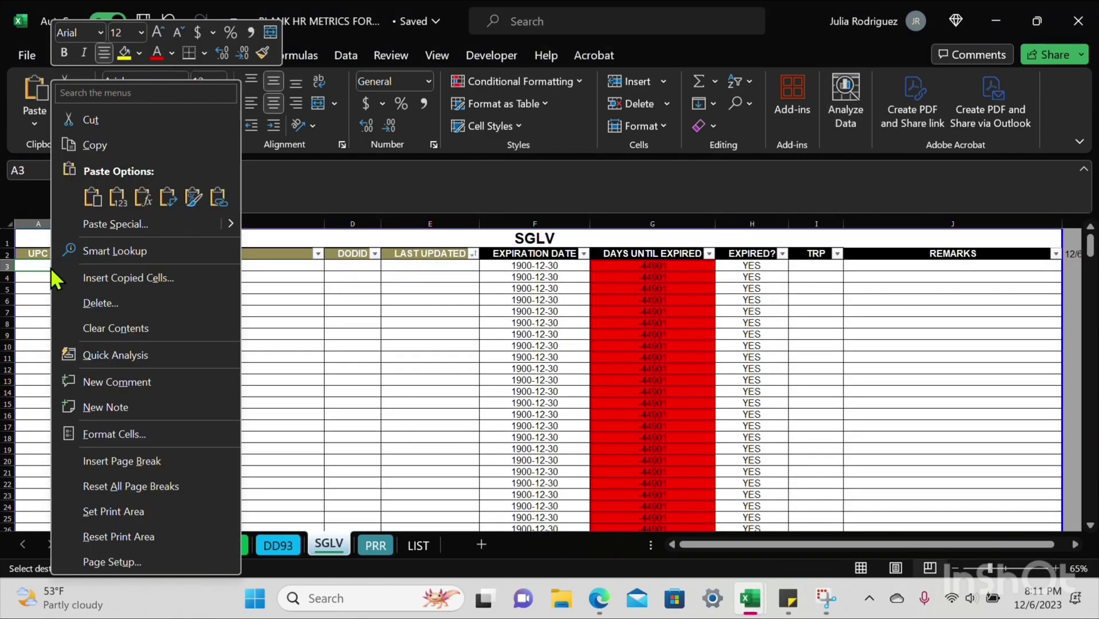
click(117, 200)
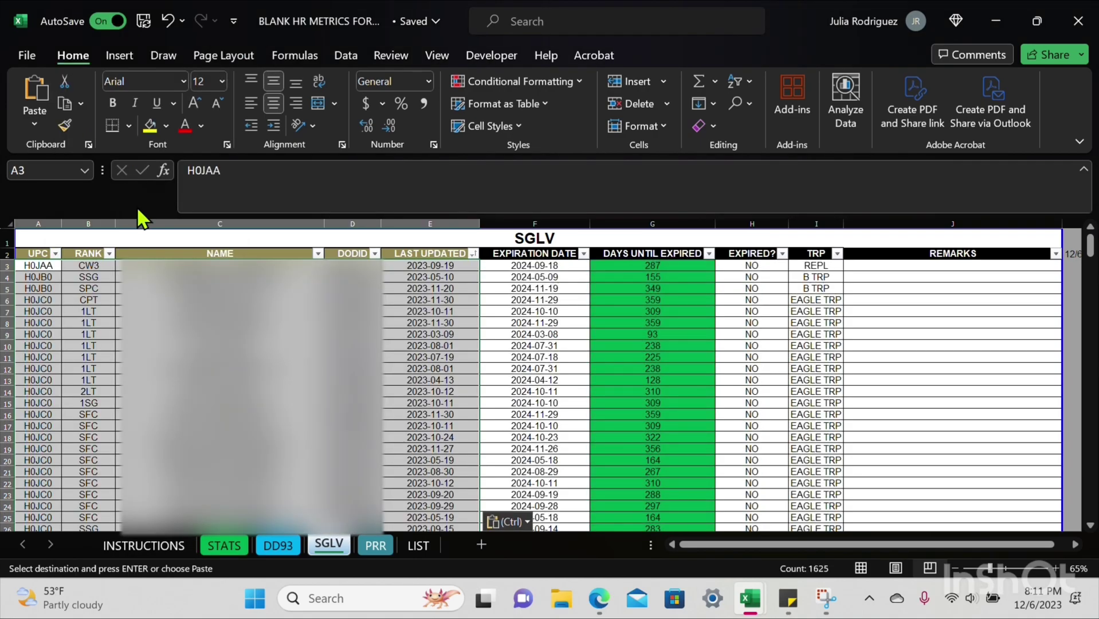
click(1092, 252)
drag(1092, 255, 1077, 214)
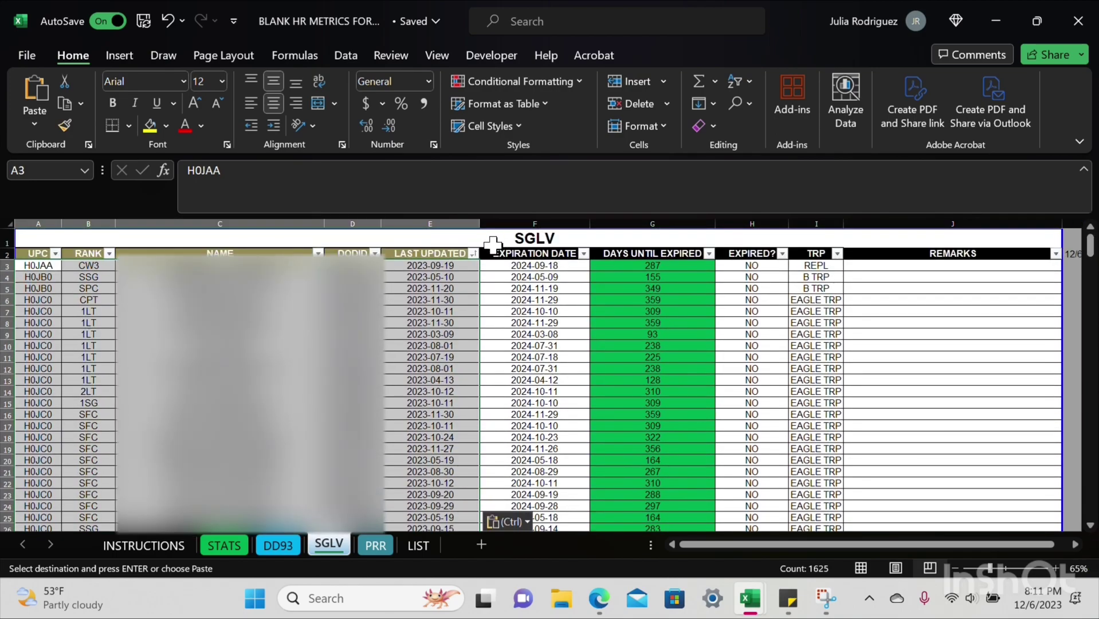
Step: Sort the SGLV records oldest first by LAST UPDATED
click(473, 253)
click(421, 188)
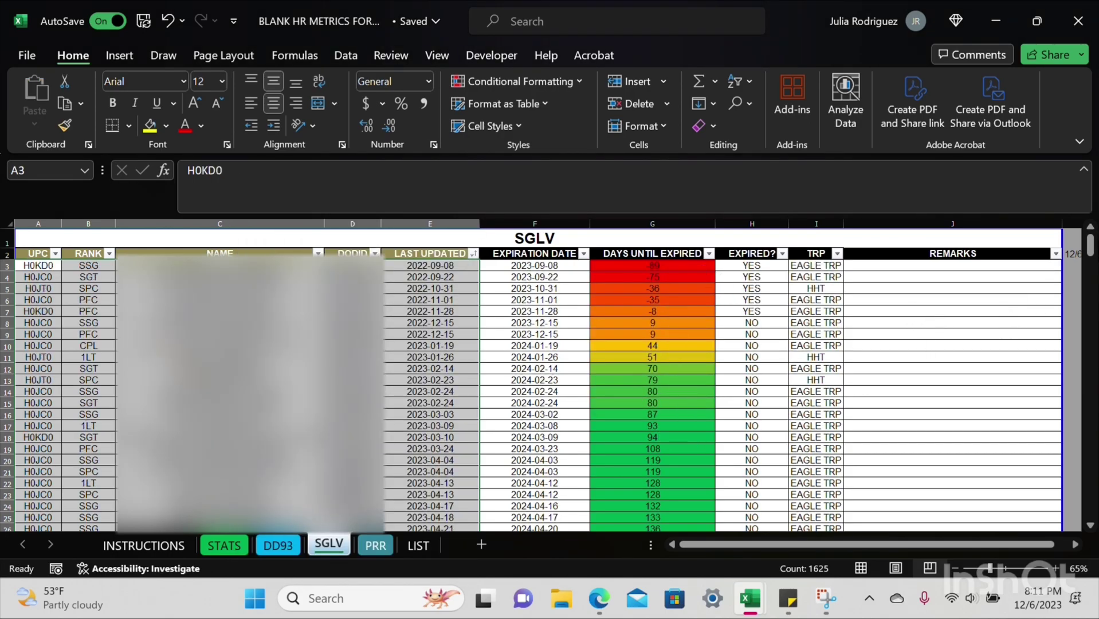
mouse_move(1093, 247)
mouse_down()
mouse_move(1093, 526)
mouse_move(1092, 244)
mouse_up()
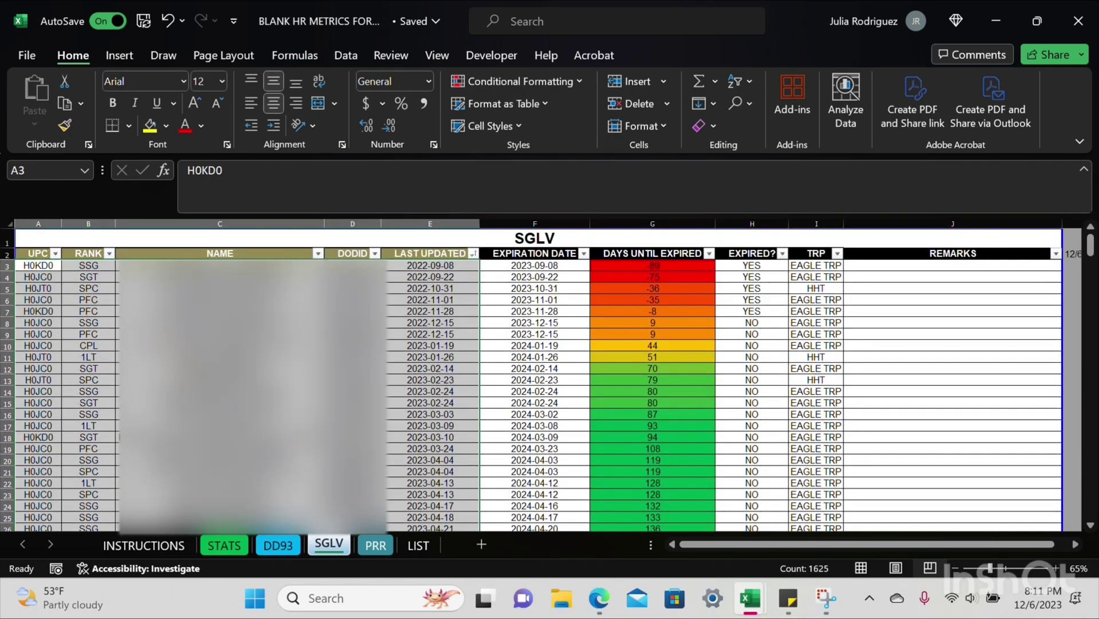
Step: Confirm STATS counts 5 expired SGLVs (2%) and bring up the empty PRR sheet
click(375, 545)
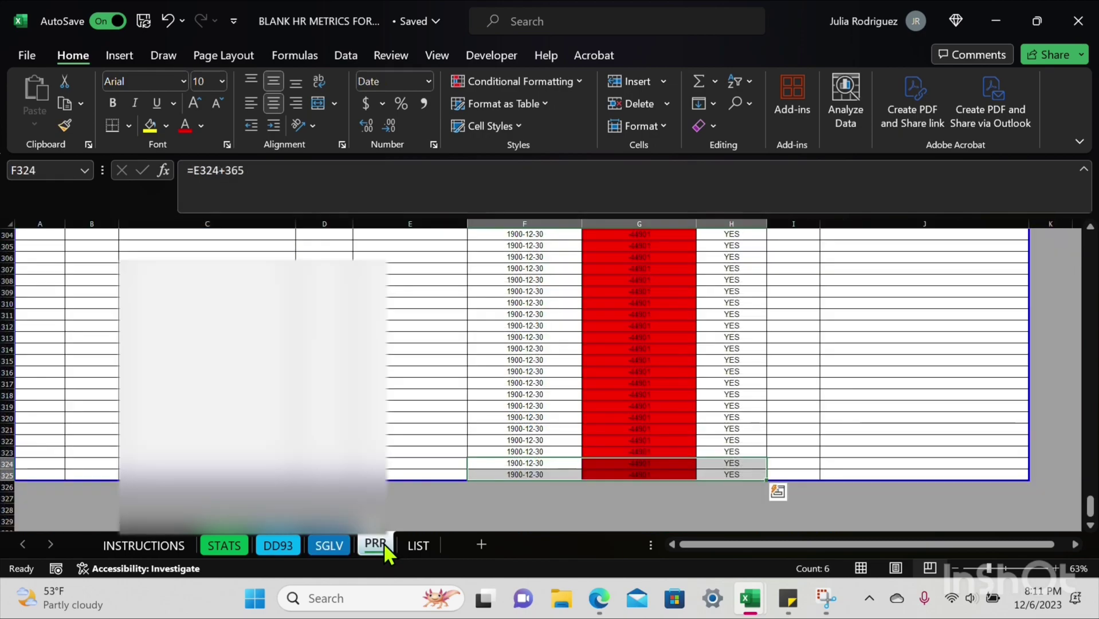
click(224, 545)
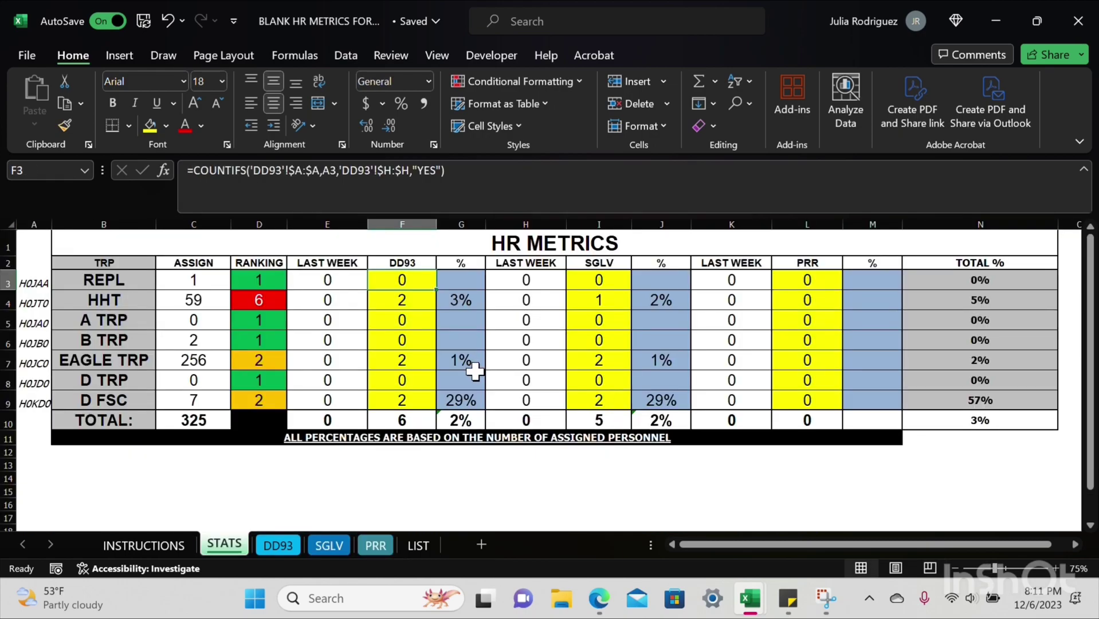
click(375, 545)
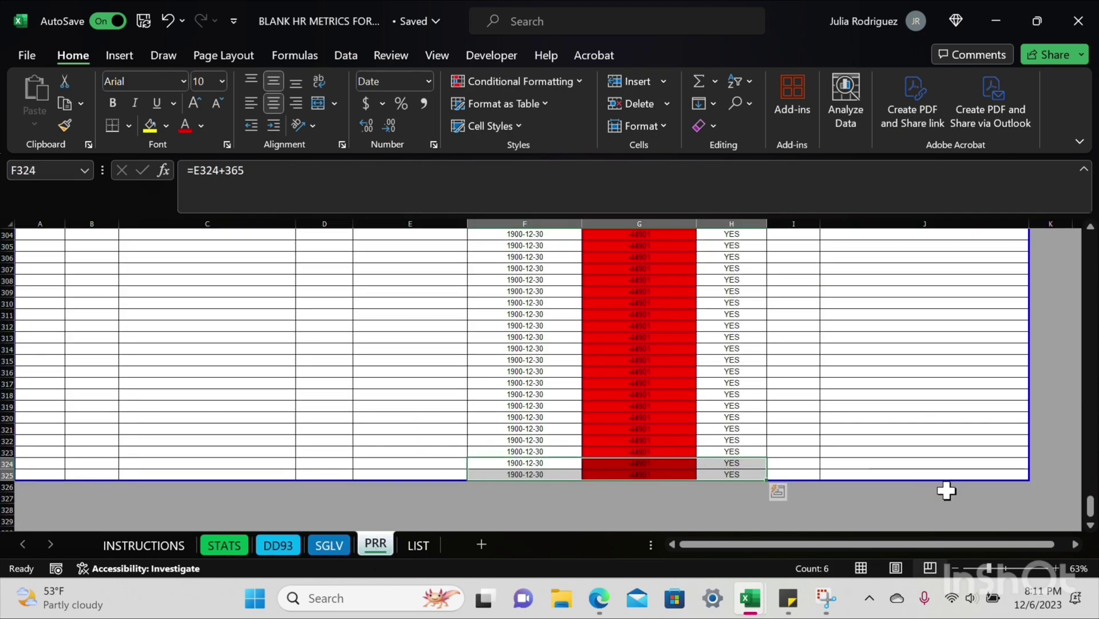
drag(1089, 506, 1090, 237)
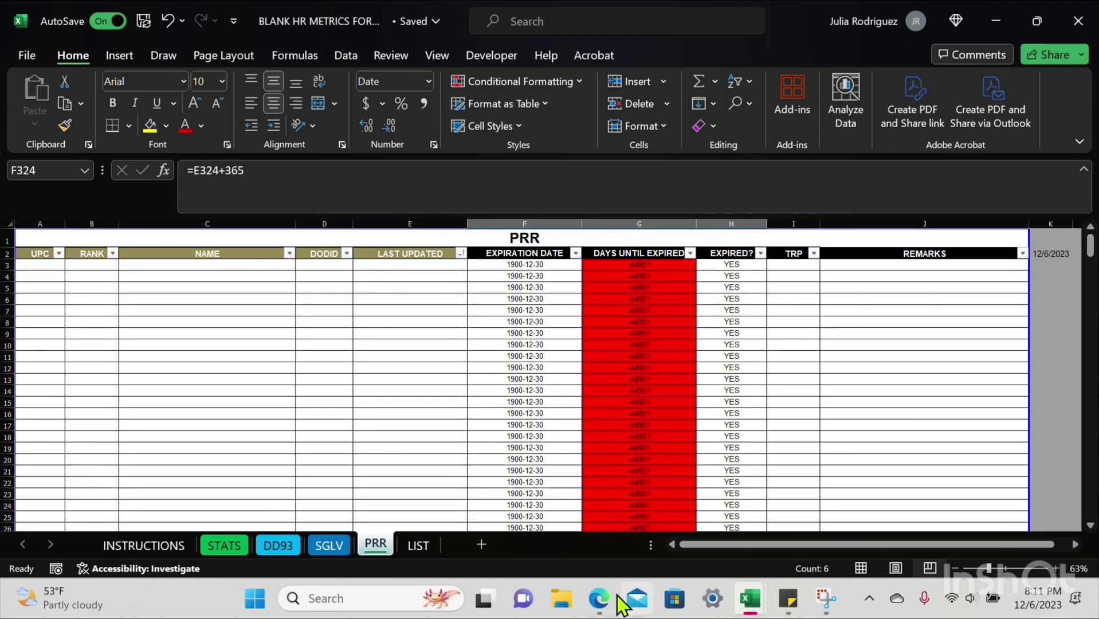
click(599, 598)
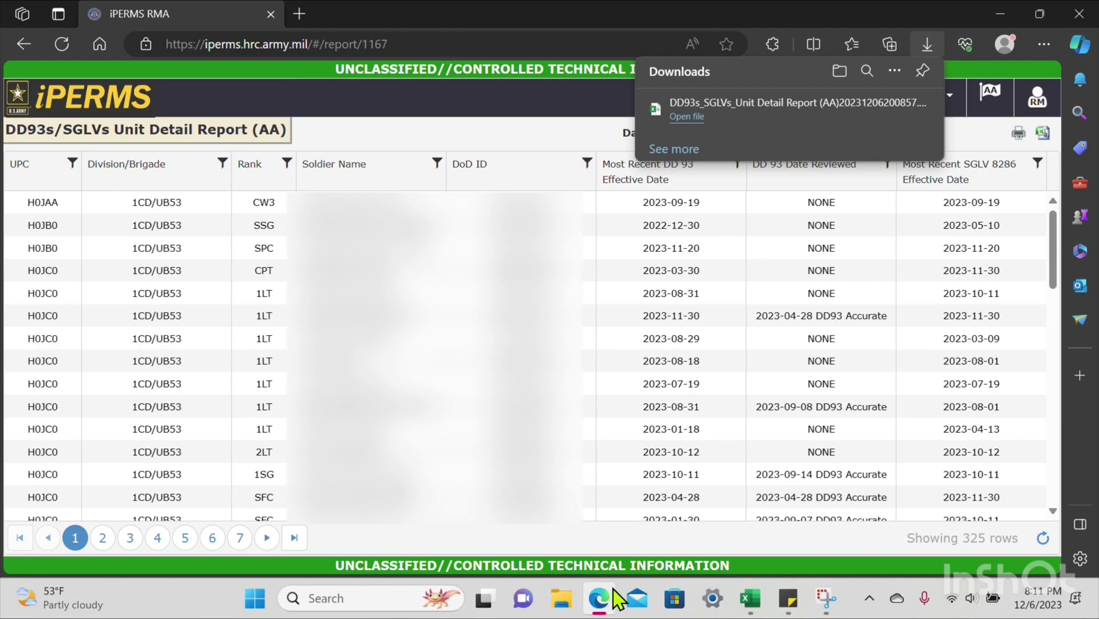
Step: Open the REVIEWS Unit Detail (AA) record review report form
click(537, 152)
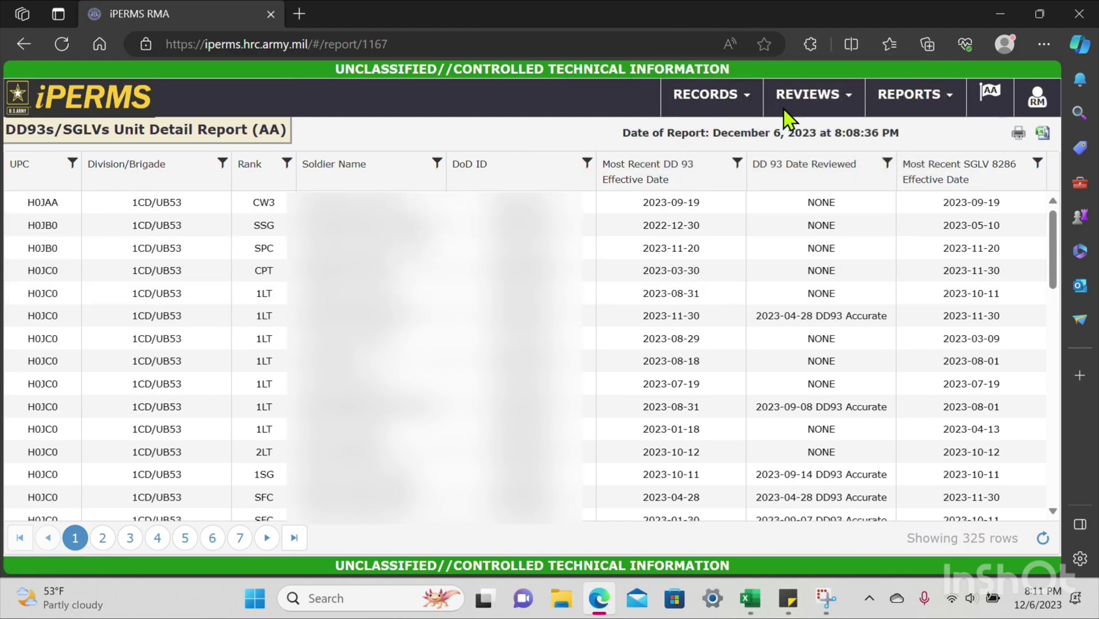
click(811, 101)
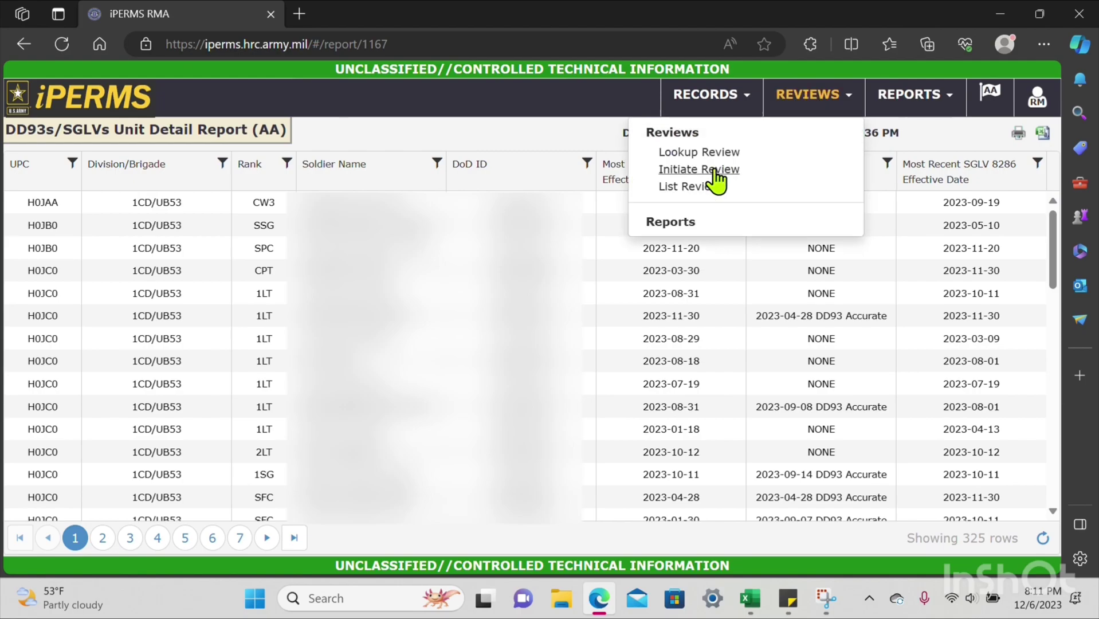
click(684, 222)
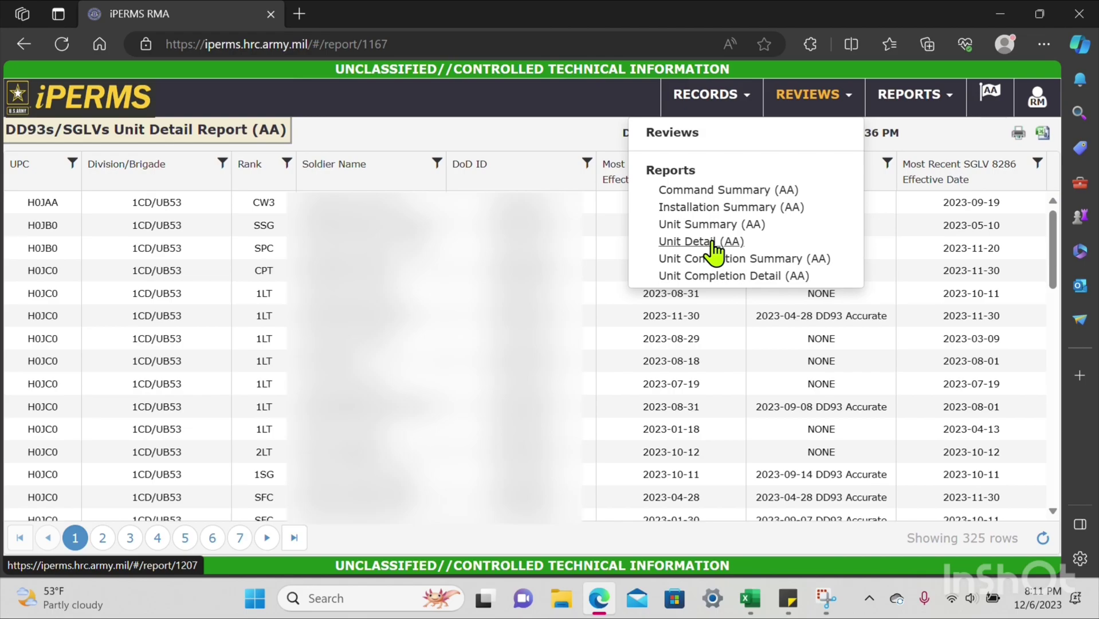
click(714, 244)
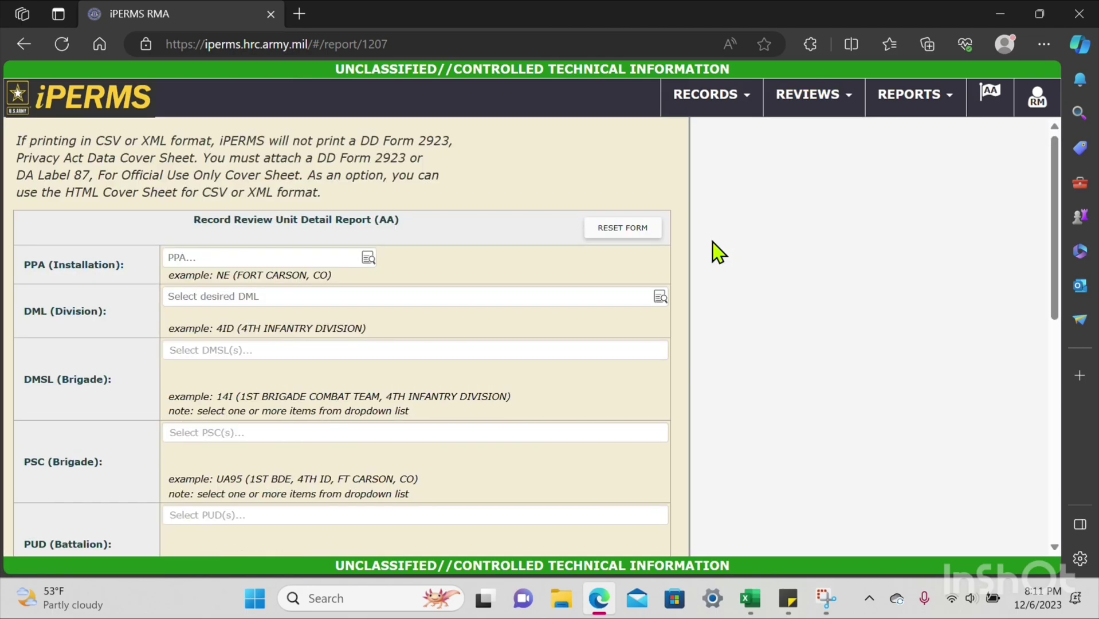
Step: Enter the eight troop UPCs H0JAA through H0JHD and start saving them as a query
scroll(238, 437, down, 1)
scroll(238, 437, down, 4)
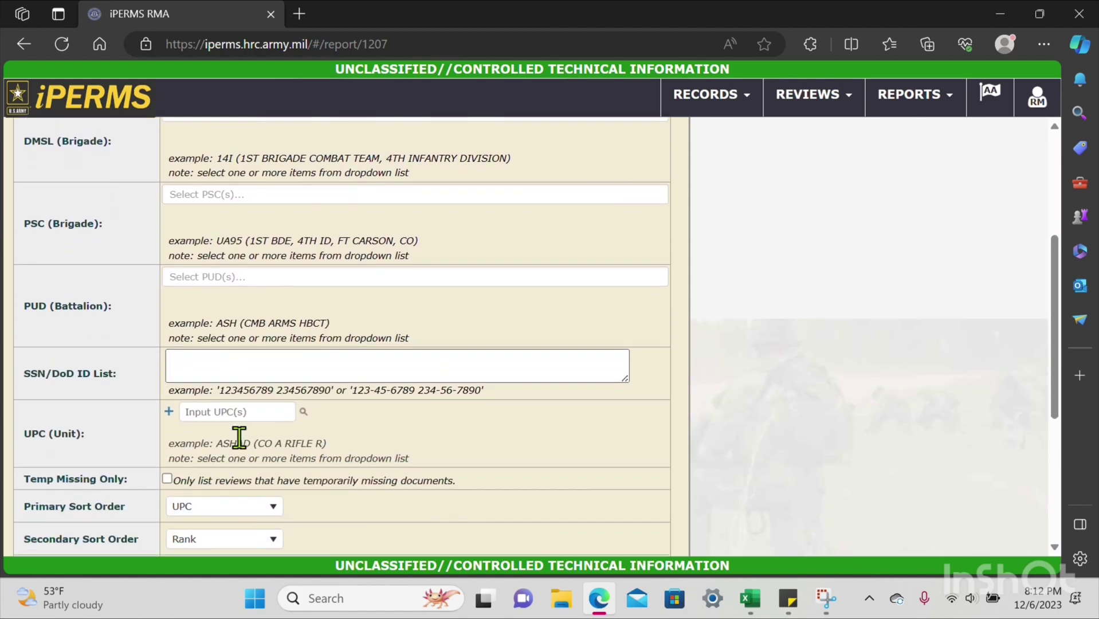
click(233, 380)
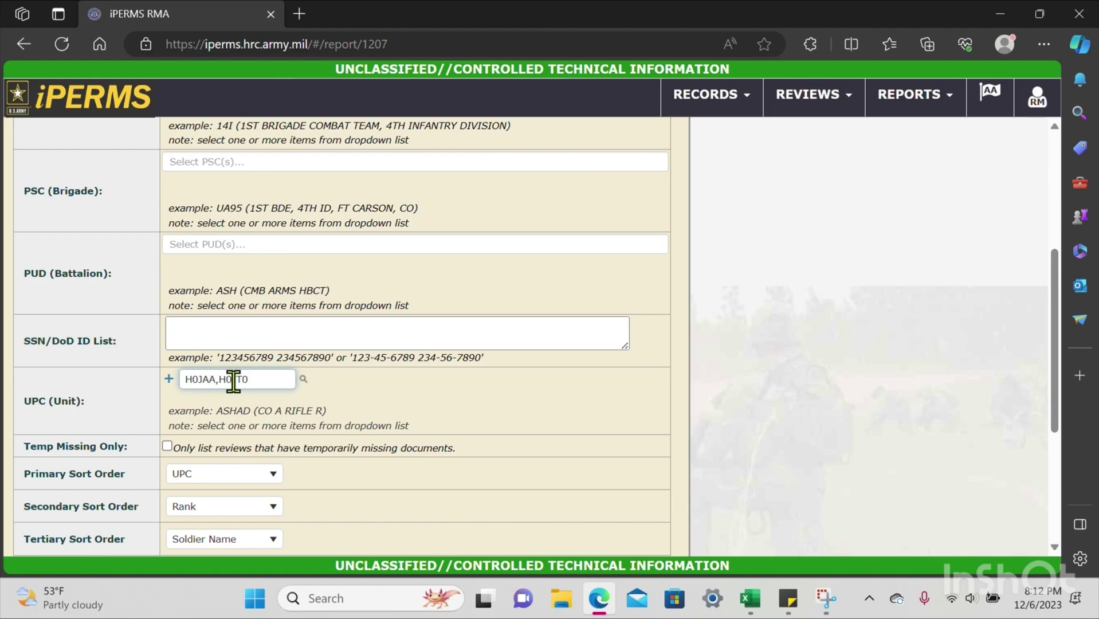
key(Return)
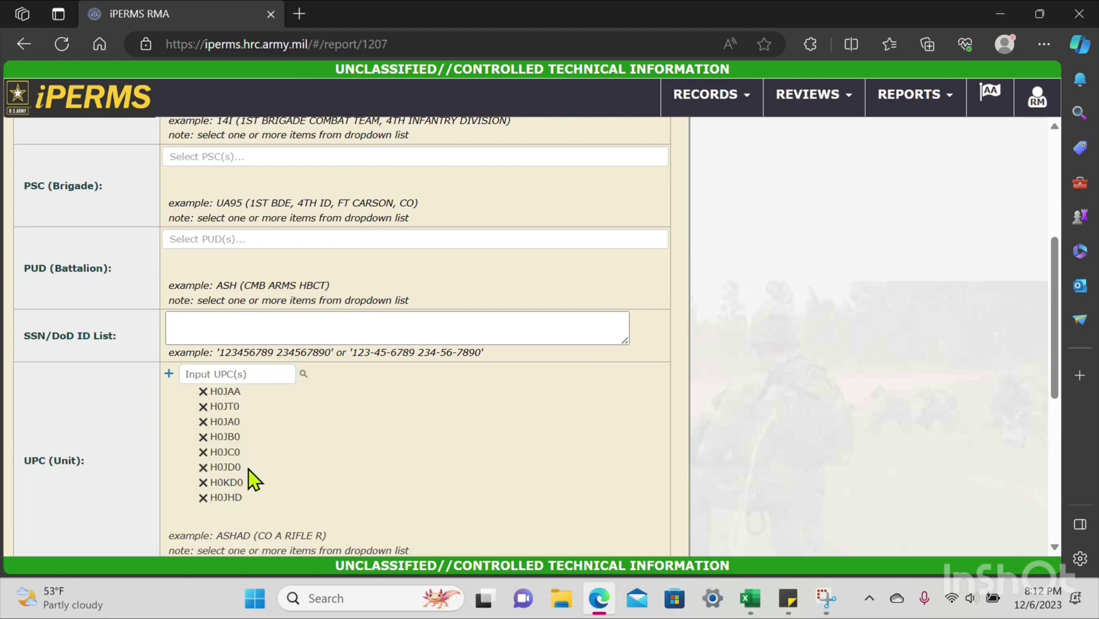
scroll(246, 458, down, 1)
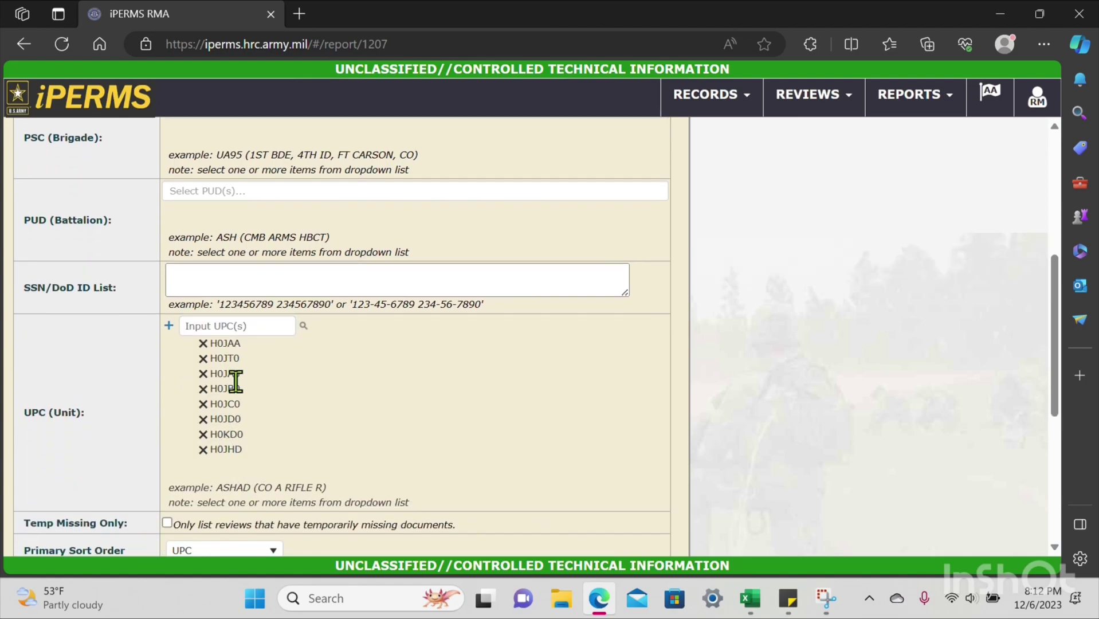
scroll(322, 437, down, 3)
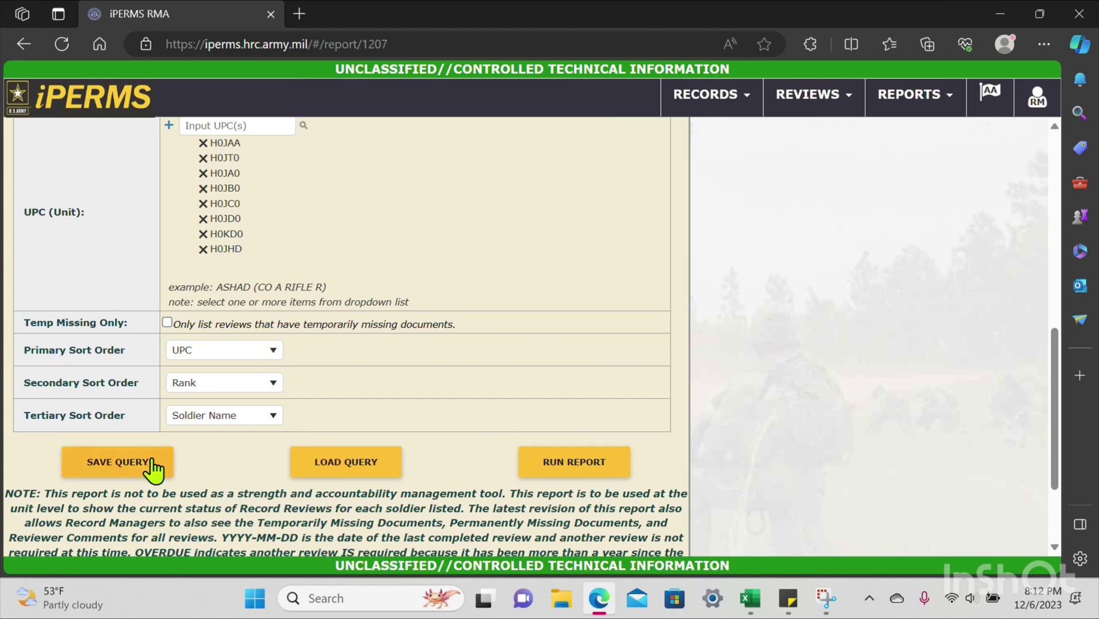
click(143, 464)
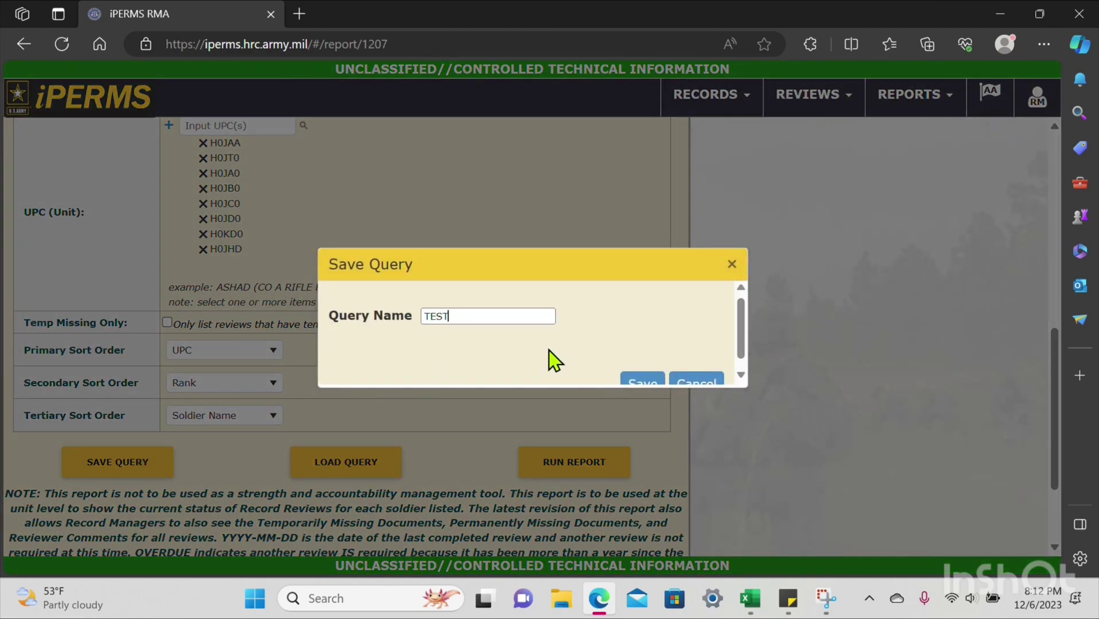
Step: Save the unit query as TEST, confirm it, and check the saved-queries list
click(643, 373)
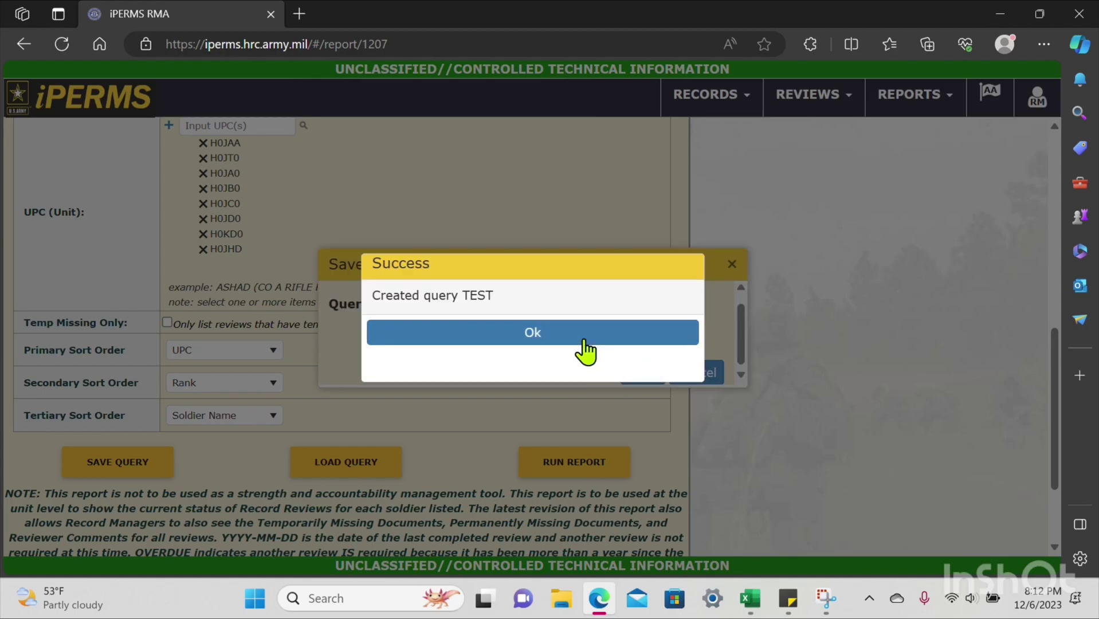
click(584, 349)
click(357, 462)
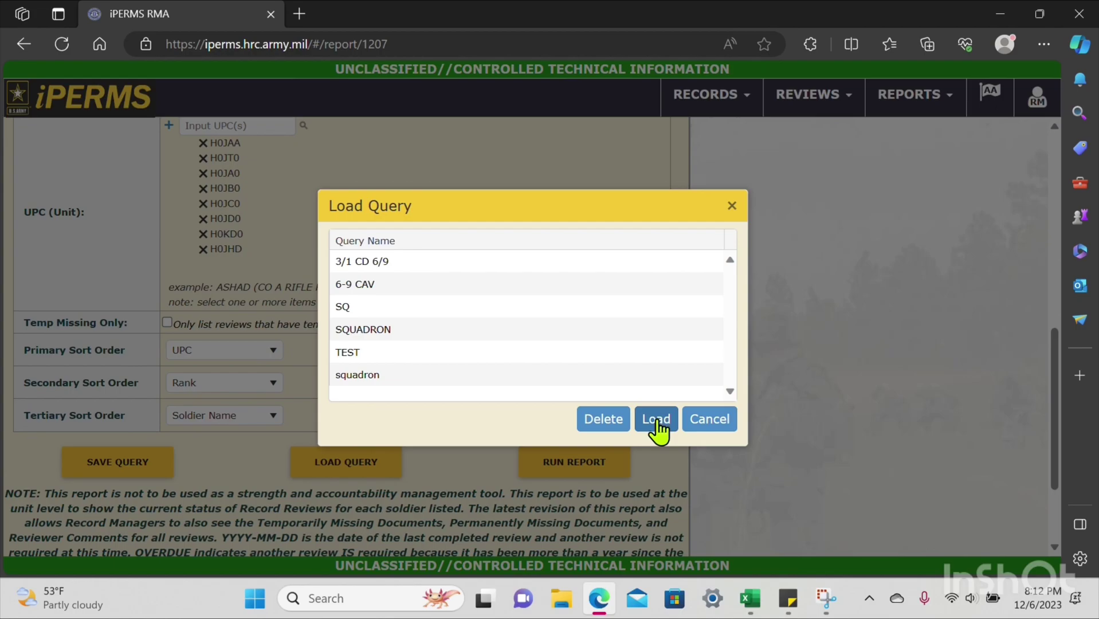
click(711, 422)
Step: Run the Unit Detail report, download it as .xlsx, and open the downloaded file
click(597, 471)
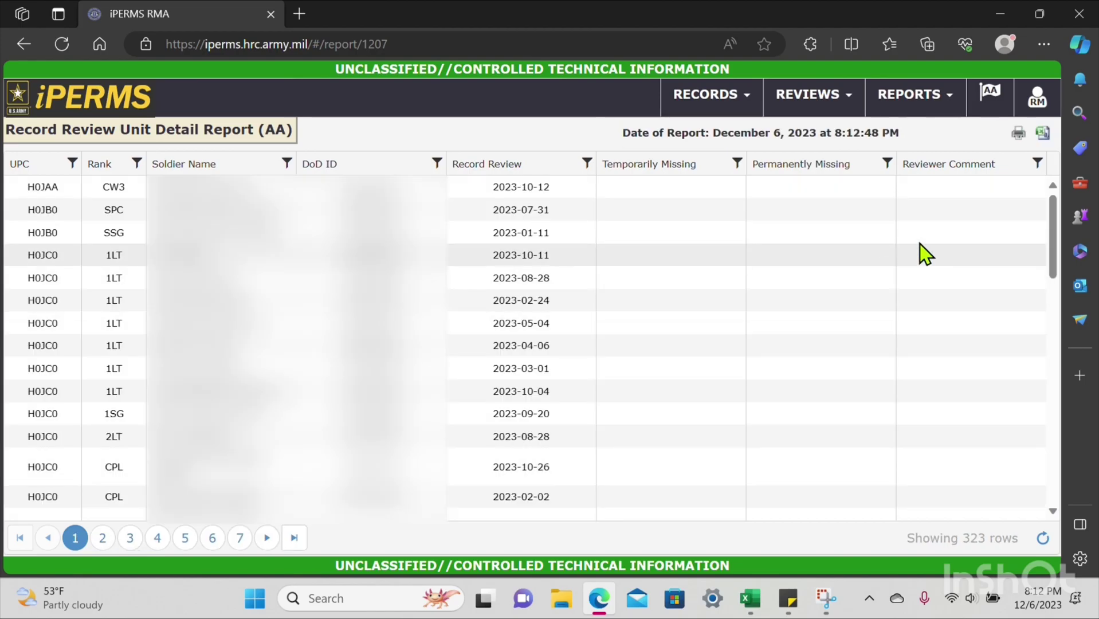
click(1042, 134)
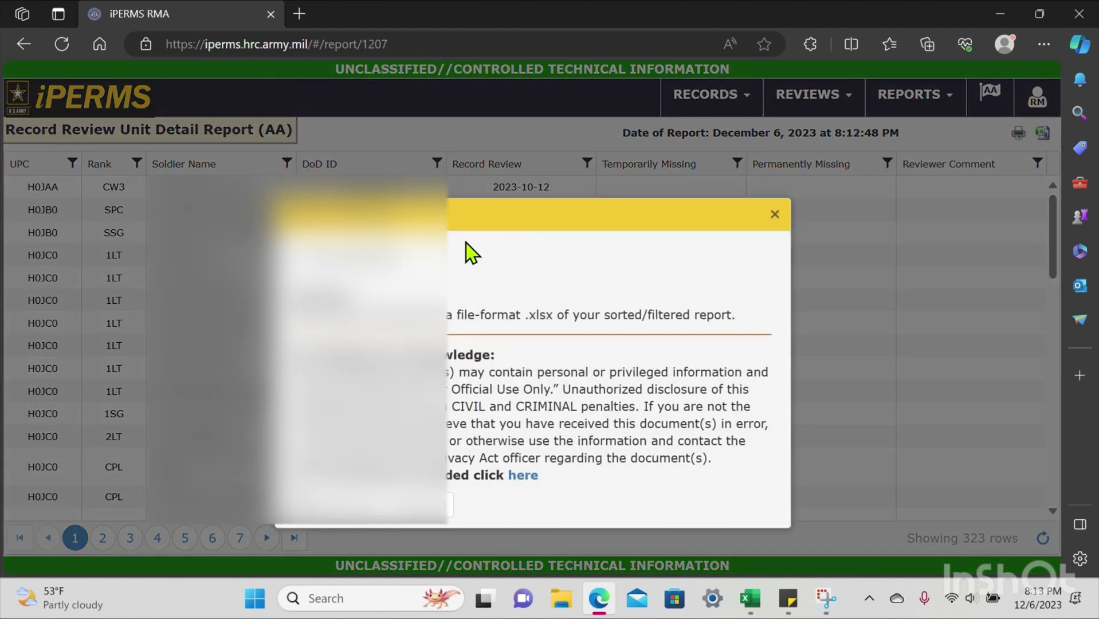
click(331, 503)
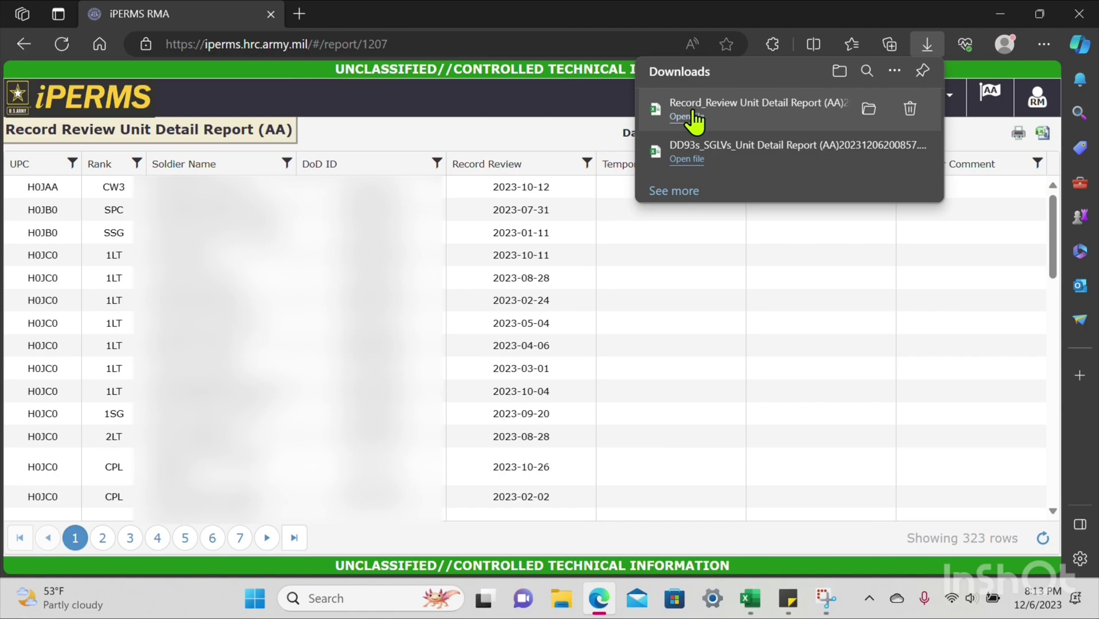
click(686, 117)
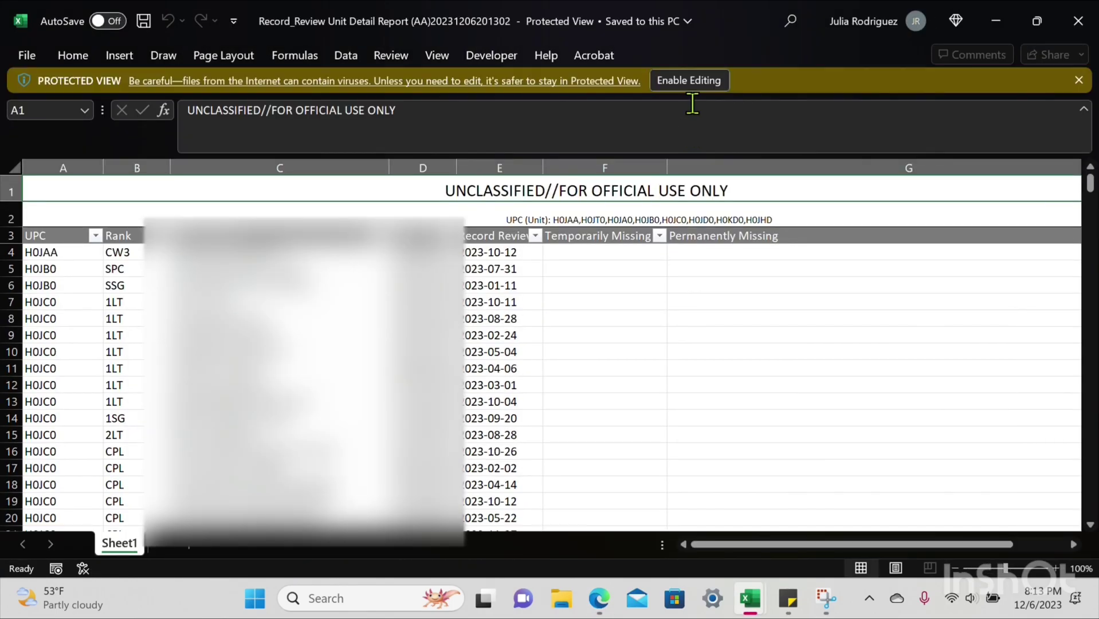
Step: Enable editing, delete the two title rows, and clear the classification footer in row 325
click(688, 80)
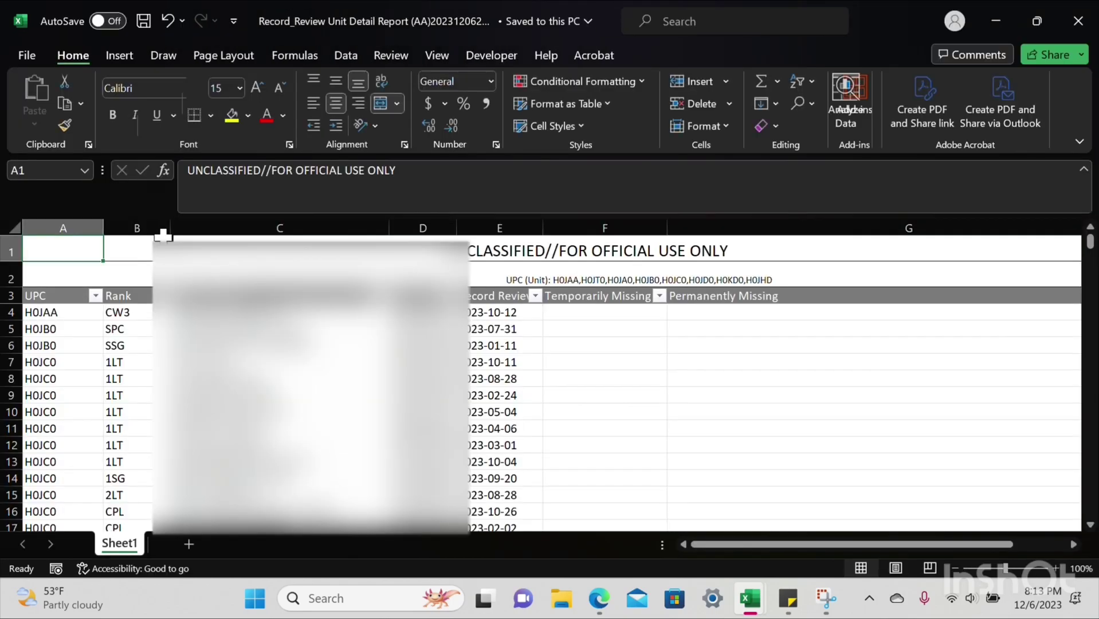
drag(52, 248, 31, 278)
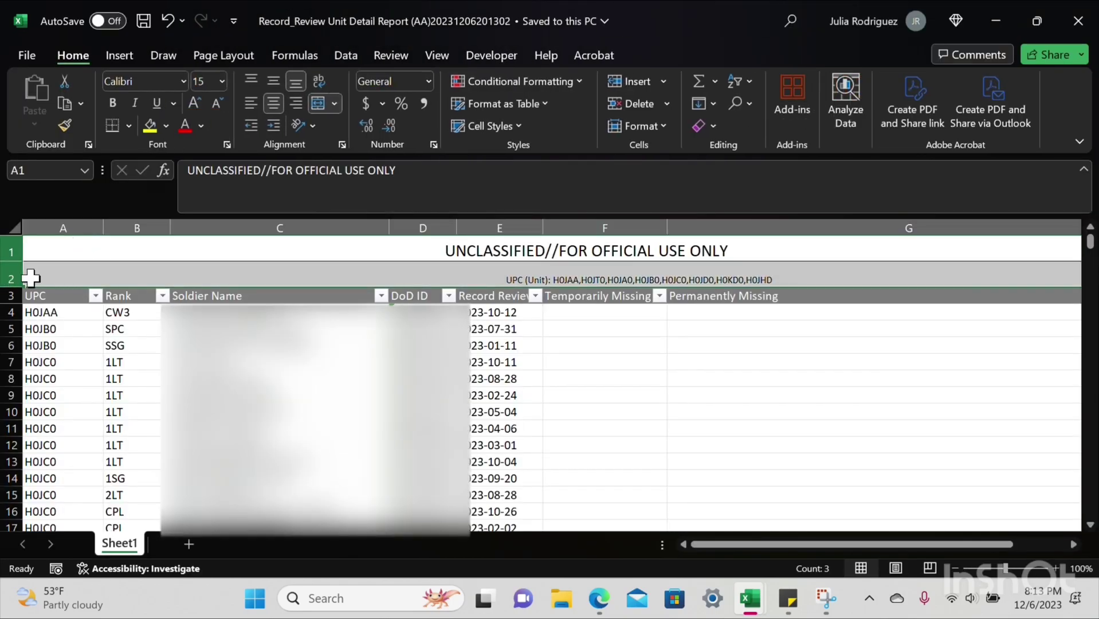
right_click(32, 278)
click(75, 430)
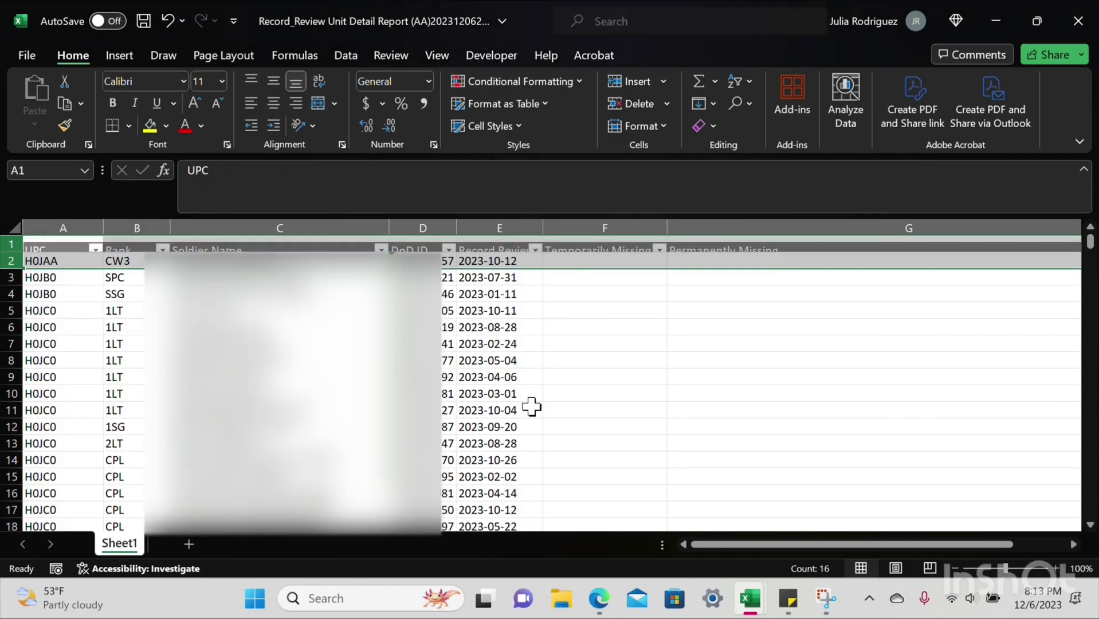
drag(1090, 242, 1091, 508)
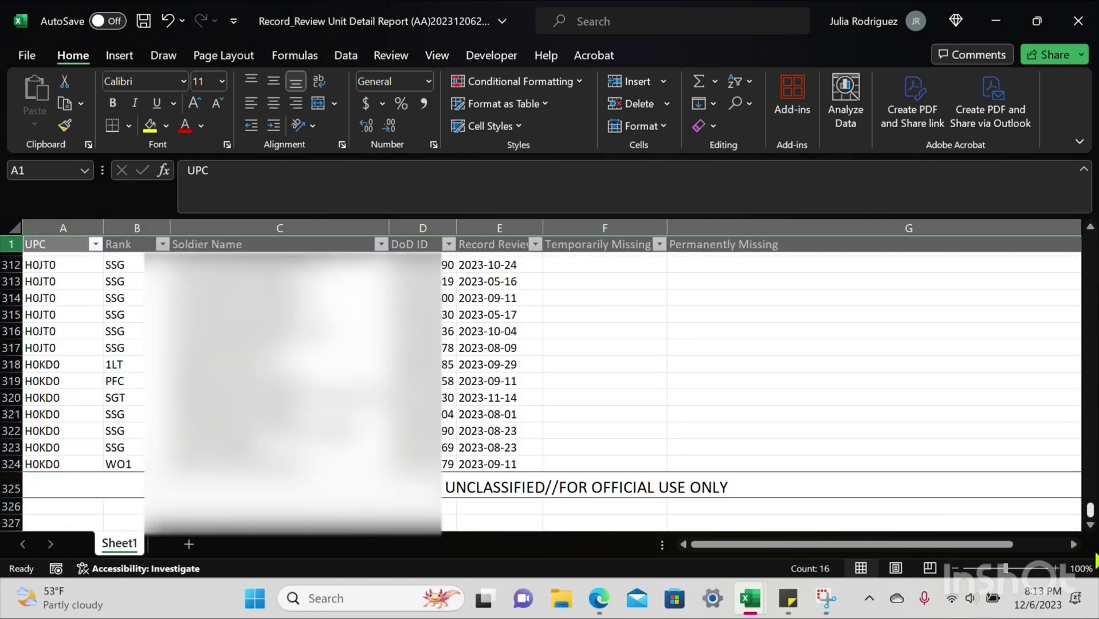
click(11, 488)
right_click(11, 488)
click(71, 369)
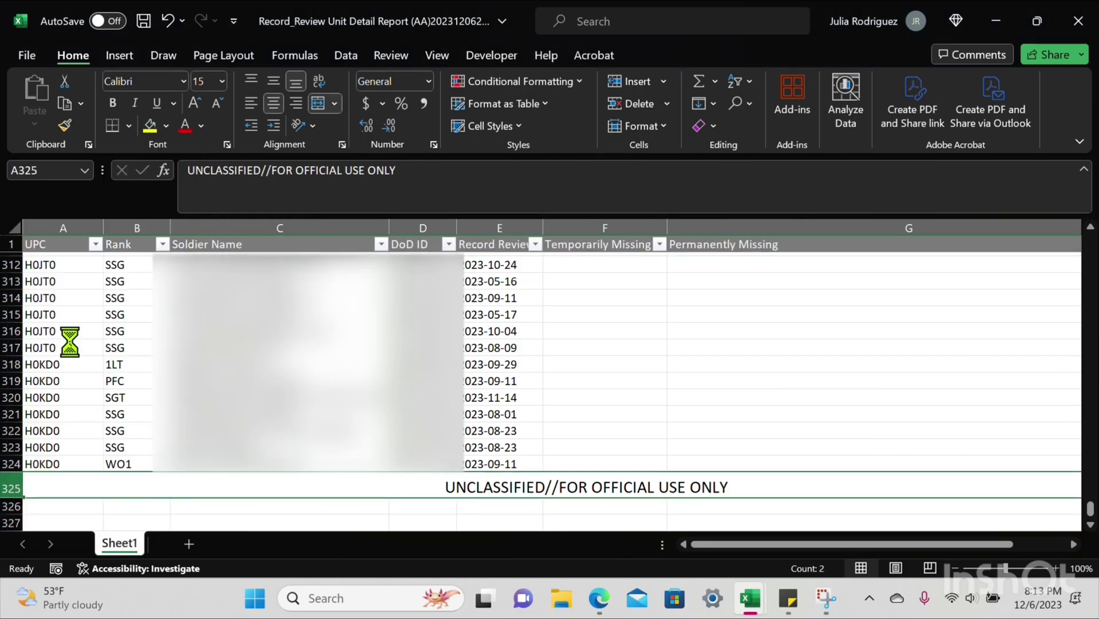
Step: Copy the report's five data columns, A2:E2 down to the last record
drag(1091, 508, 1091, 236)
drag(40, 261, 486, 261)
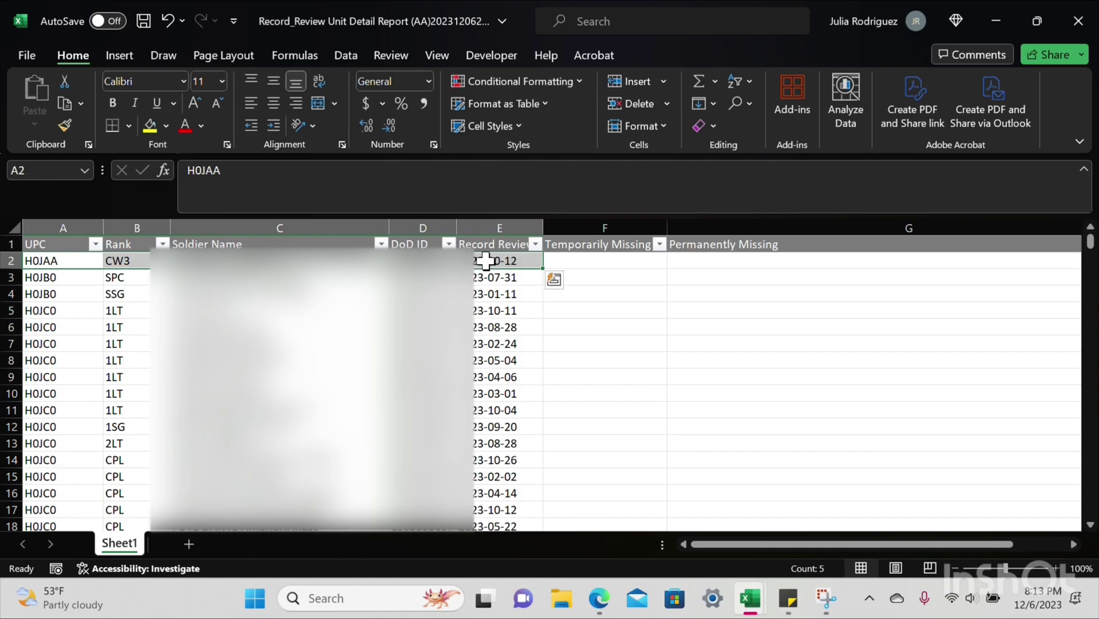
key(ctrl+shift+Down)
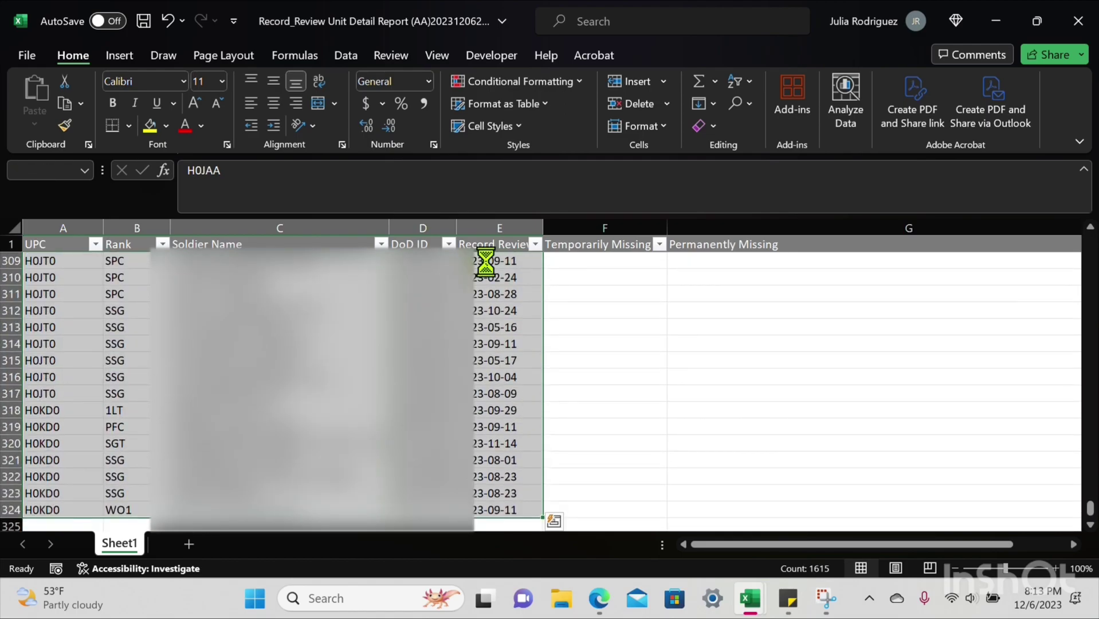
key(ctrl+c)
Step: Paste the copied records as values into the PRR sheet starting at A3
click(987, 26)
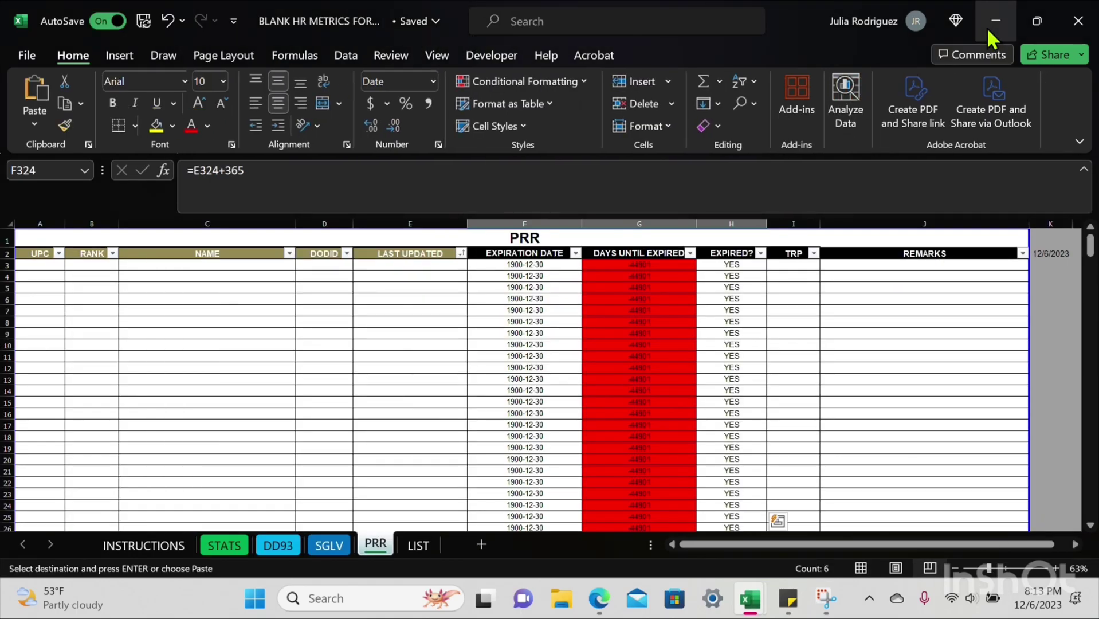
click(55, 266)
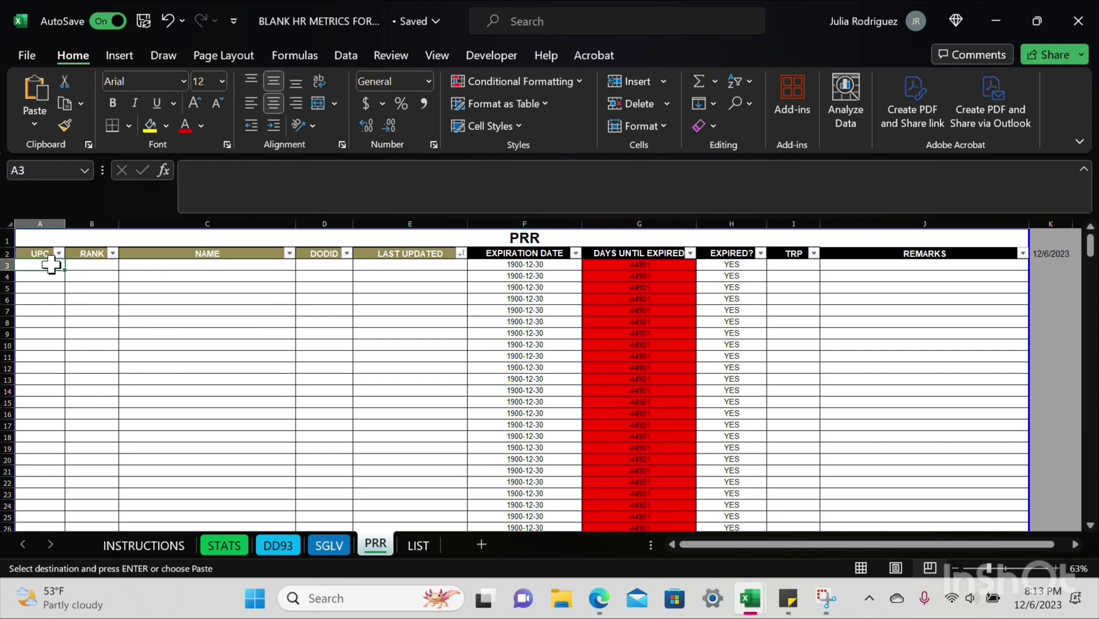
right_click(53, 265)
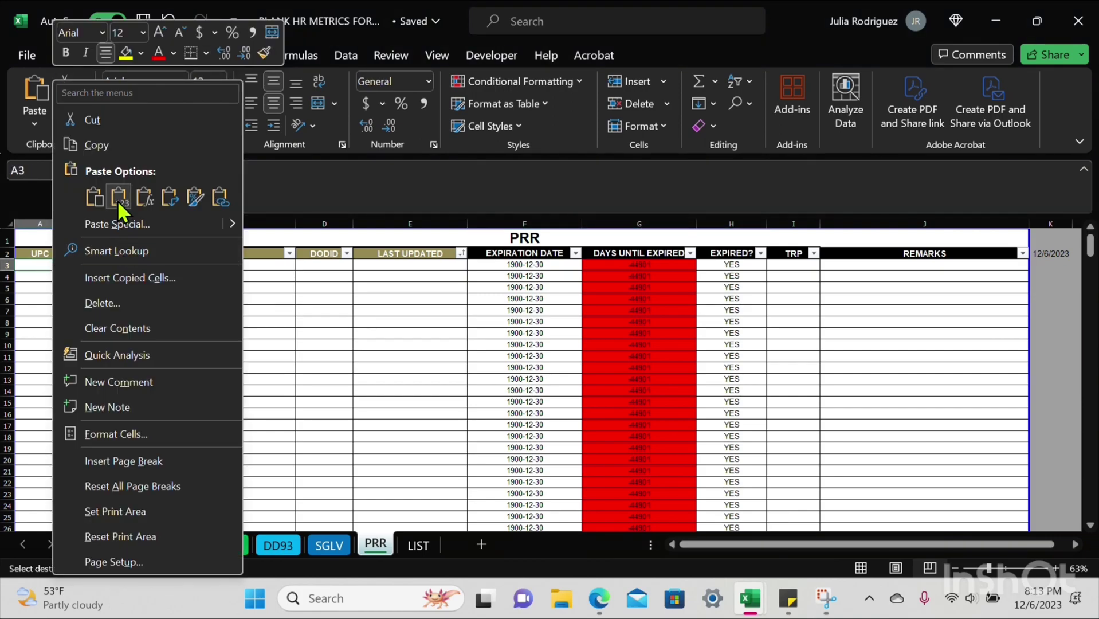
click(119, 197)
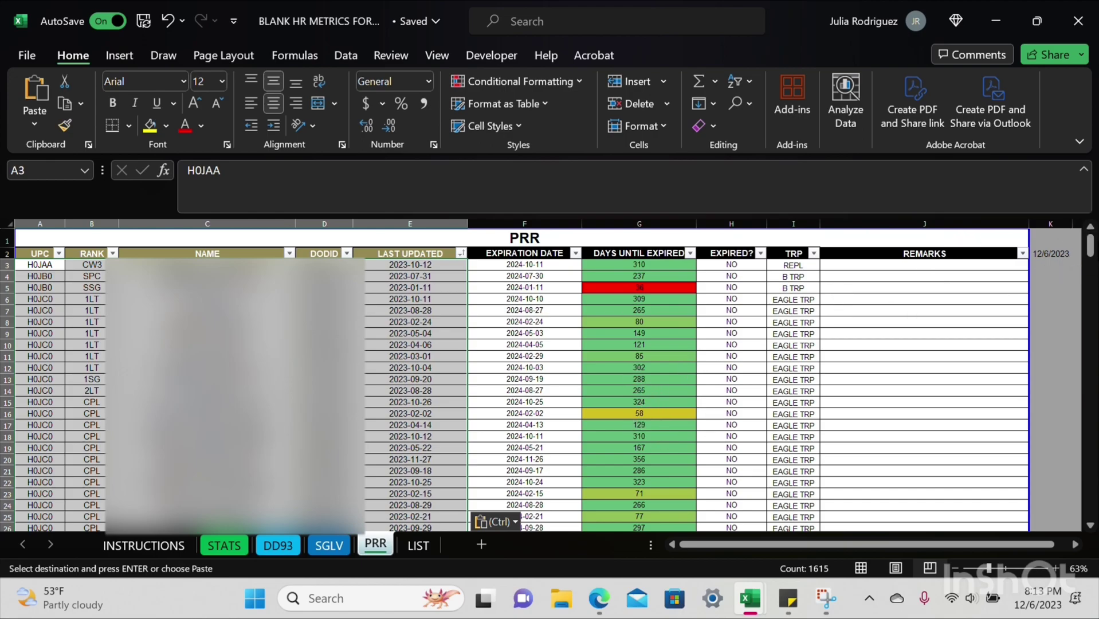
Step: Sort the PRR records by LAST UPDATED, oldest first
mouse_move(1090, 246)
mouse_down()
mouse_move(1090, 505)
mouse_move(1090, 244)
mouse_up()
key(ctrl+v)
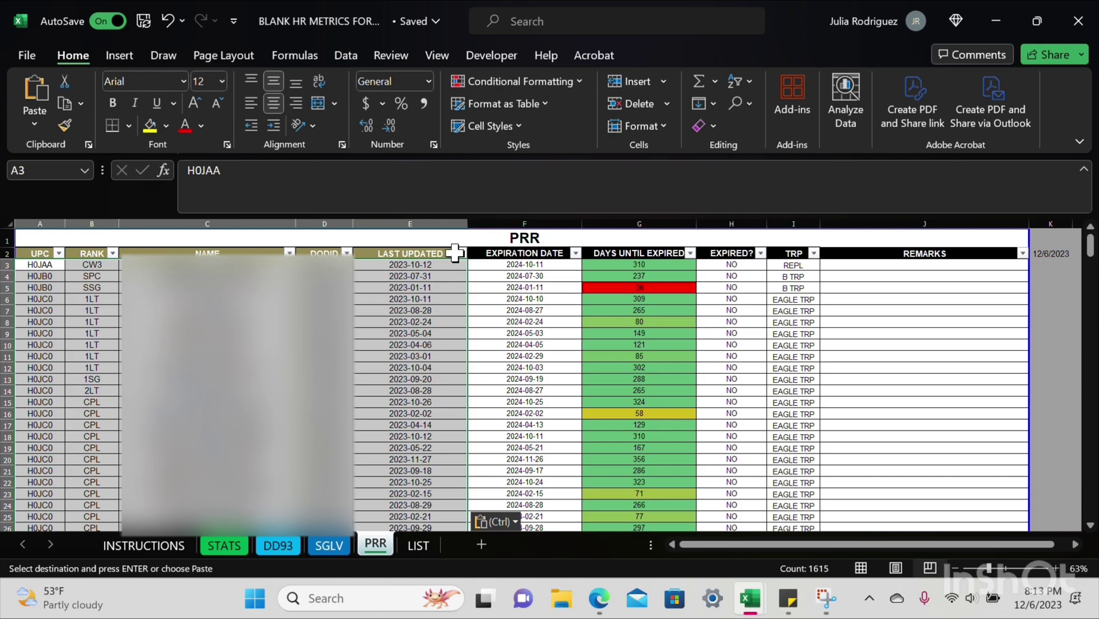
click(460, 253)
click(394, 190)
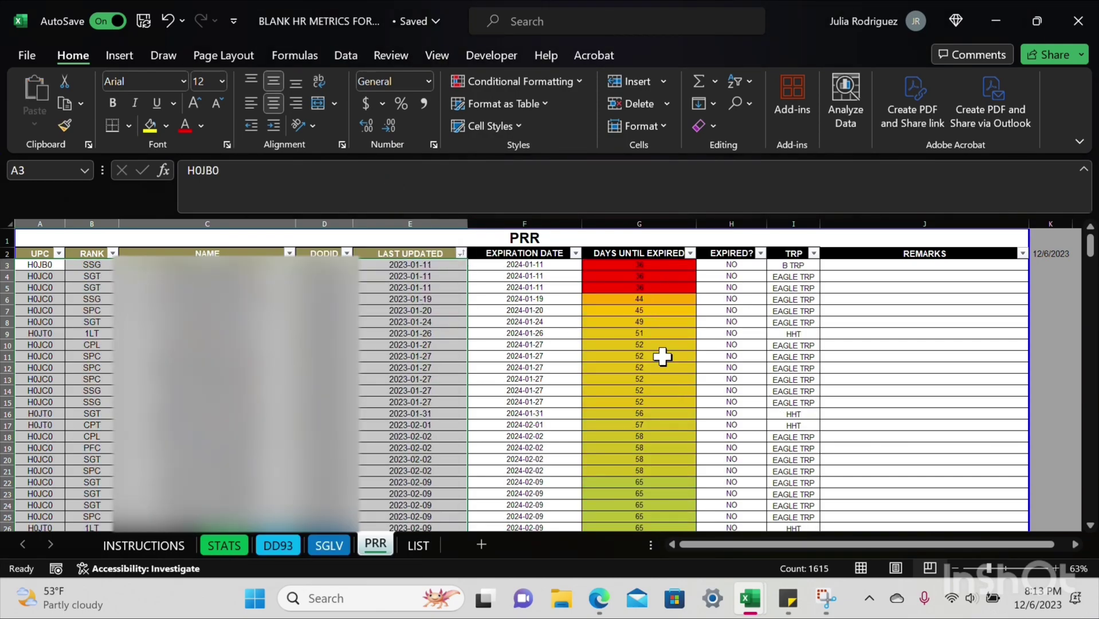
drag(1089, 249, 1094, 553)
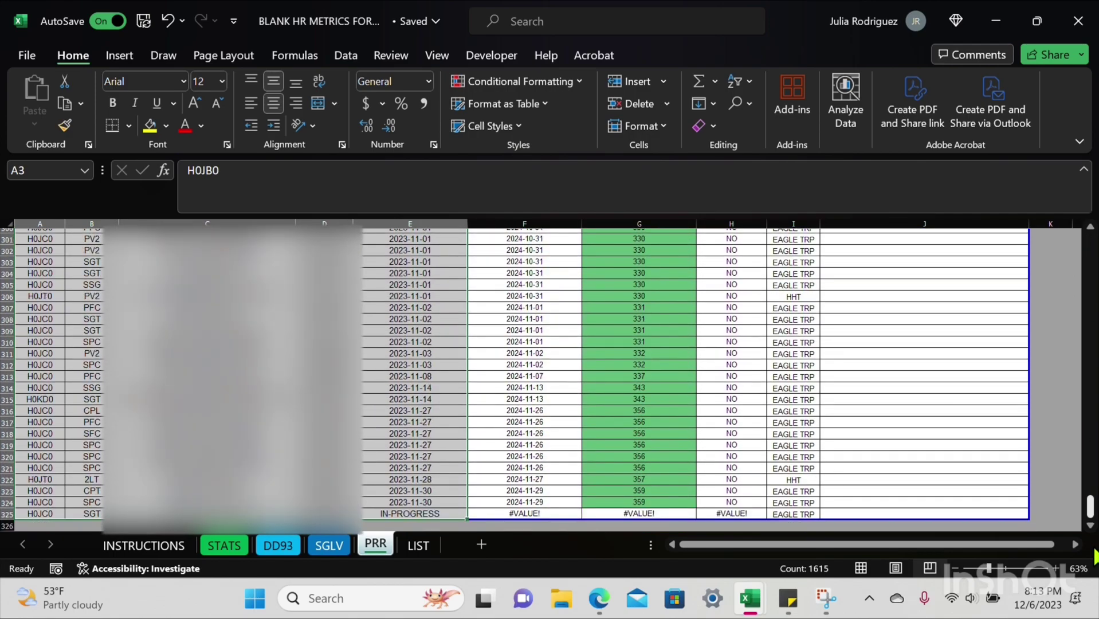
Step: Fill row 325's IN-PROGRESS status from E325 through G325, check I323's formula, then view STATS
click(415, 513)
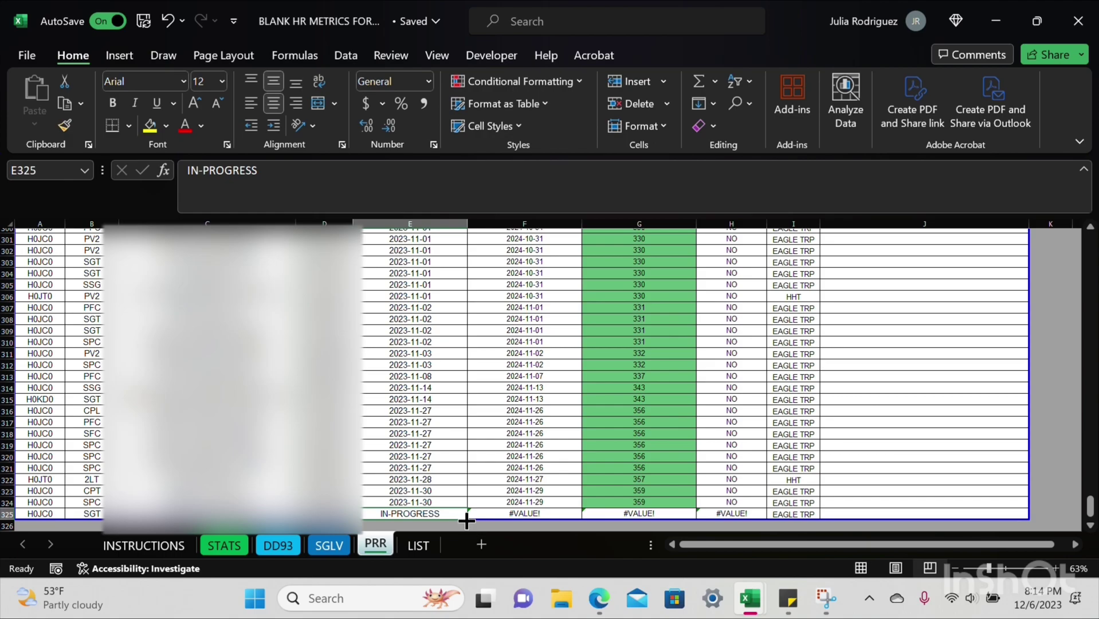
drag(468, 518, 559, 511)
drag(633, 510, 648, 509)
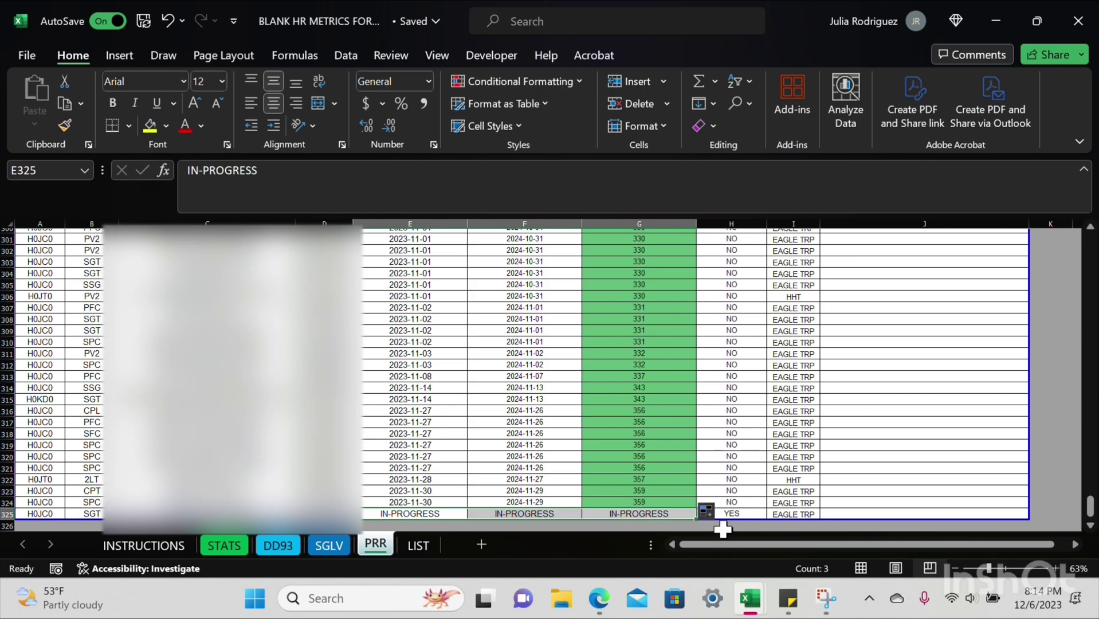
click(788, 489)
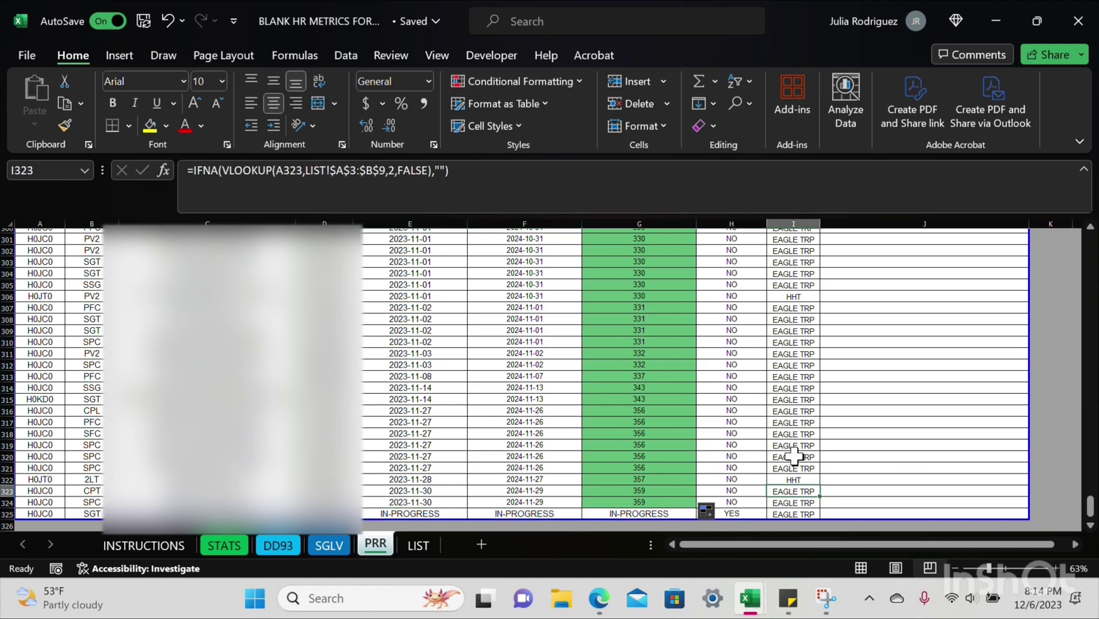
click(224, 544)
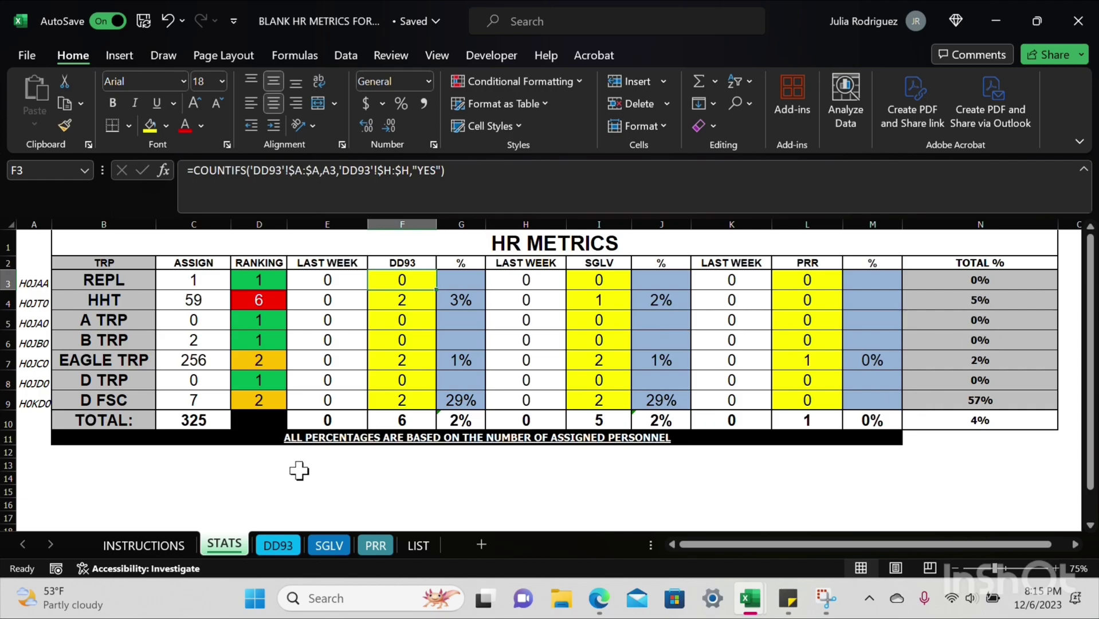
Step: Browse the INSTRUCTIONS and STATS sheets, ending on DD93 with its six expired YES records on top
click(146, 546)
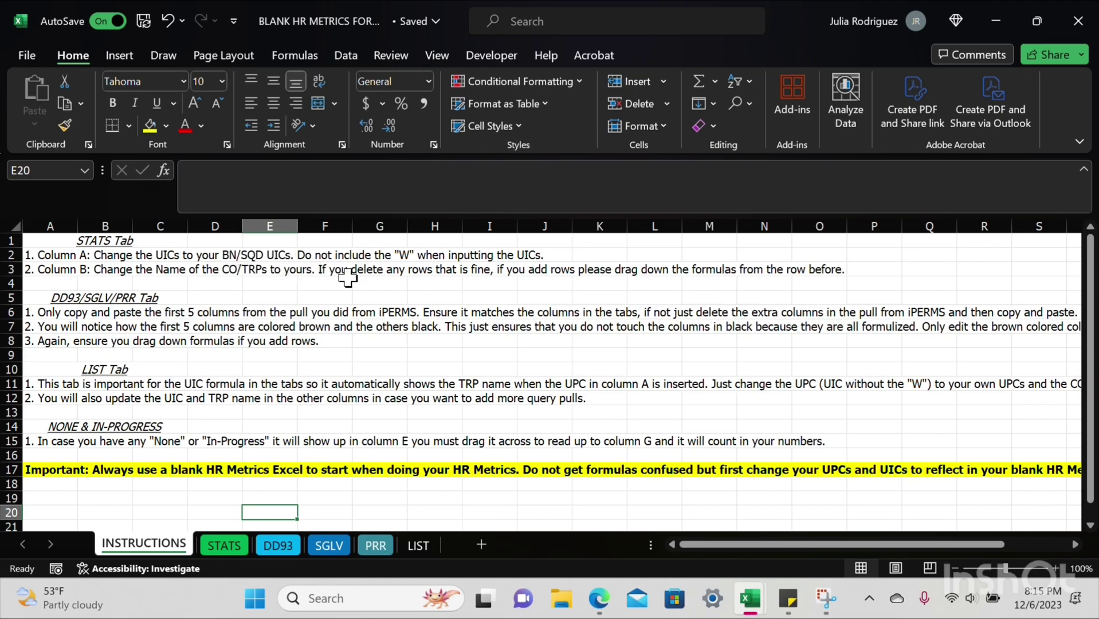
click(227, 551)
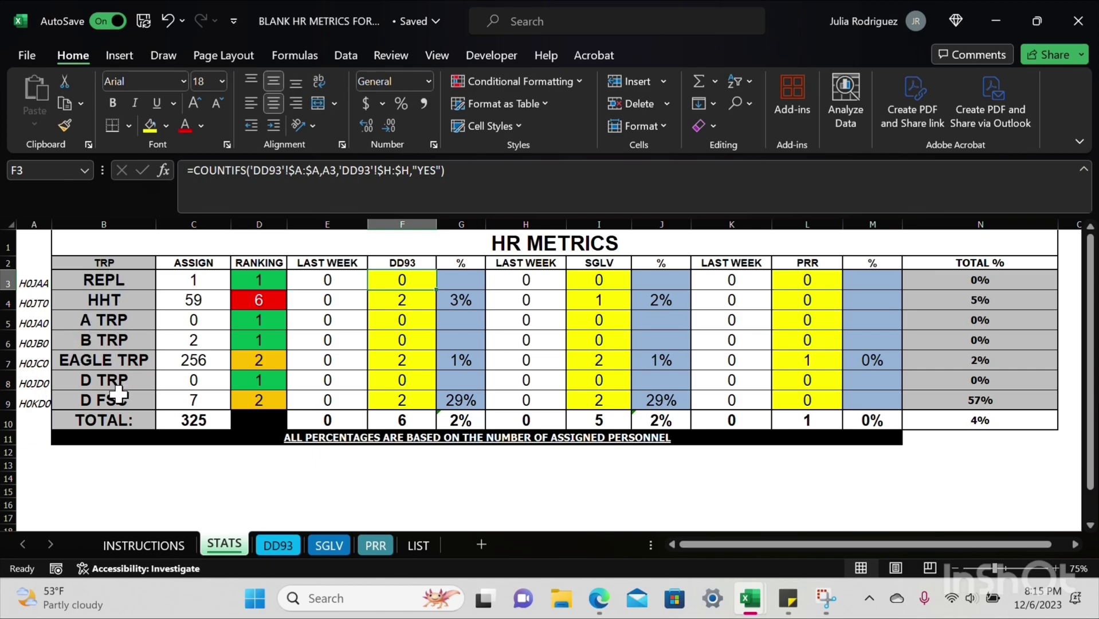
click(164, 547)
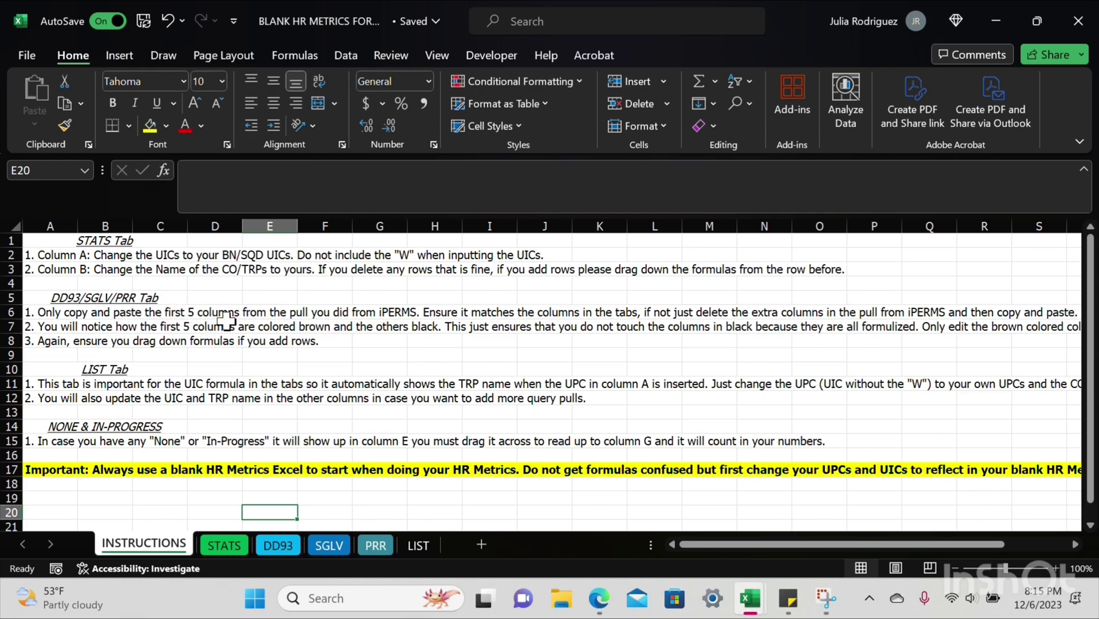
click(271, 547)
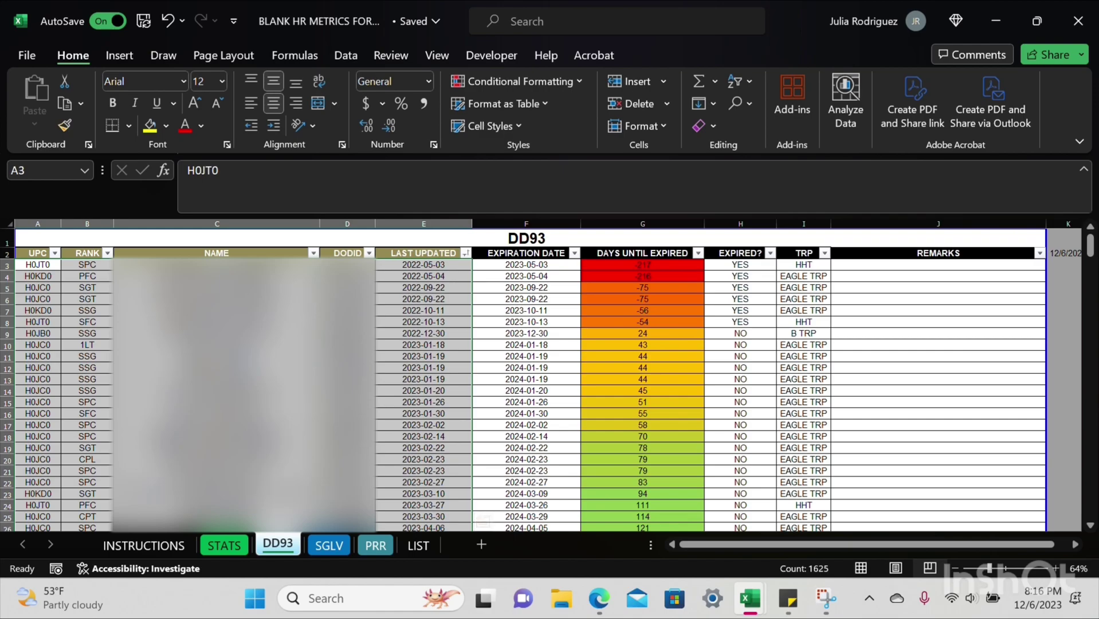
Step: Check the SGLV sheet's I3 troop lookup formula, then show the LIST UPC-to-troop table
click(175, 546)
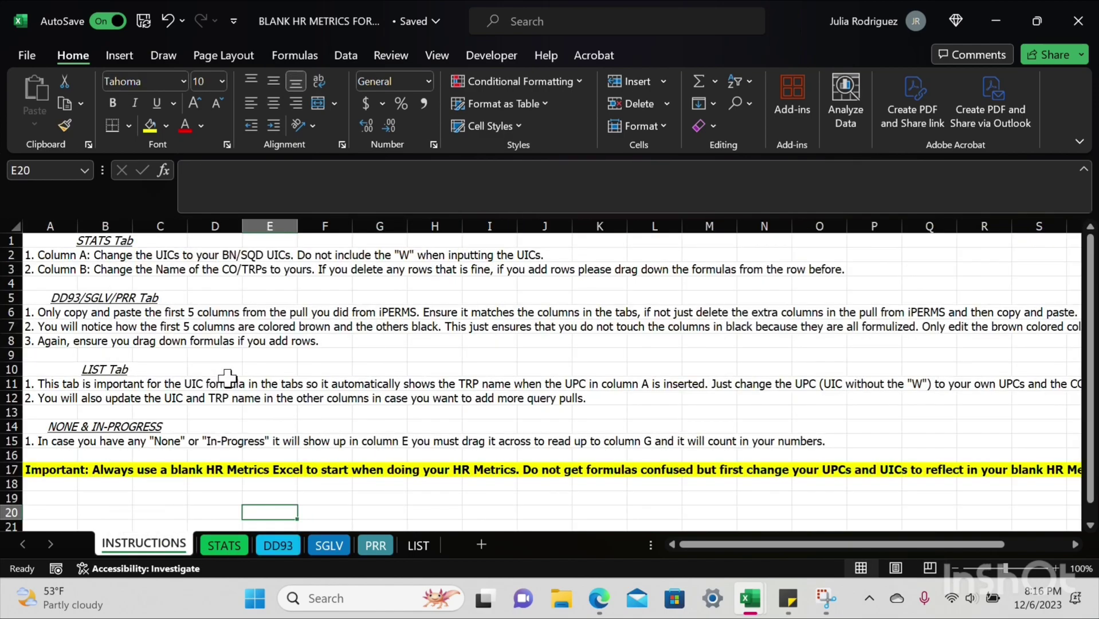
click(330, 550)
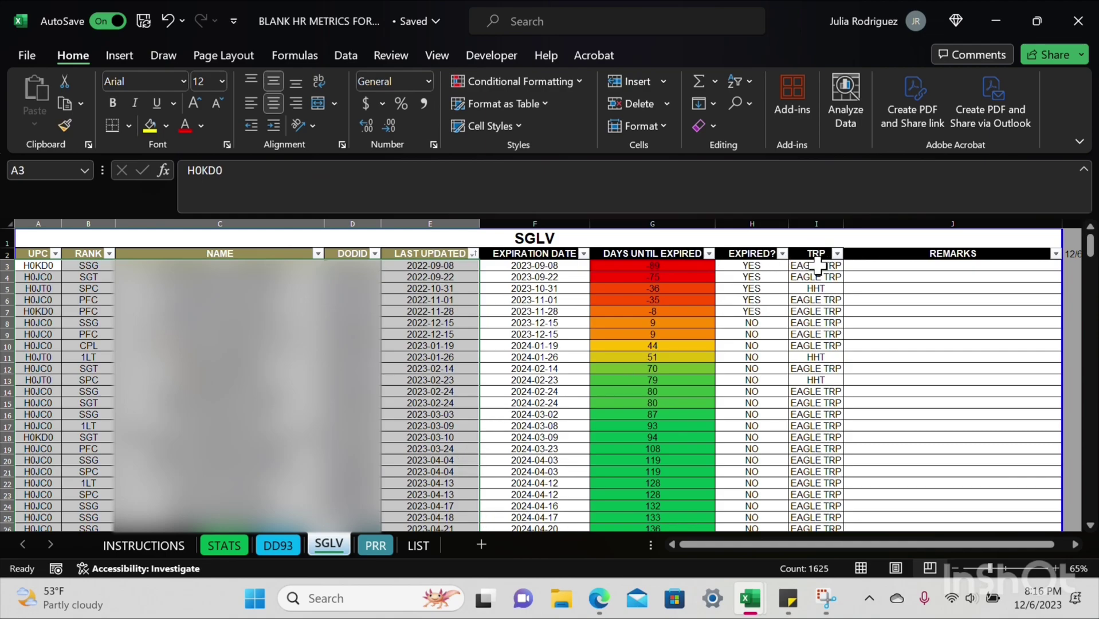
click(816, 266)
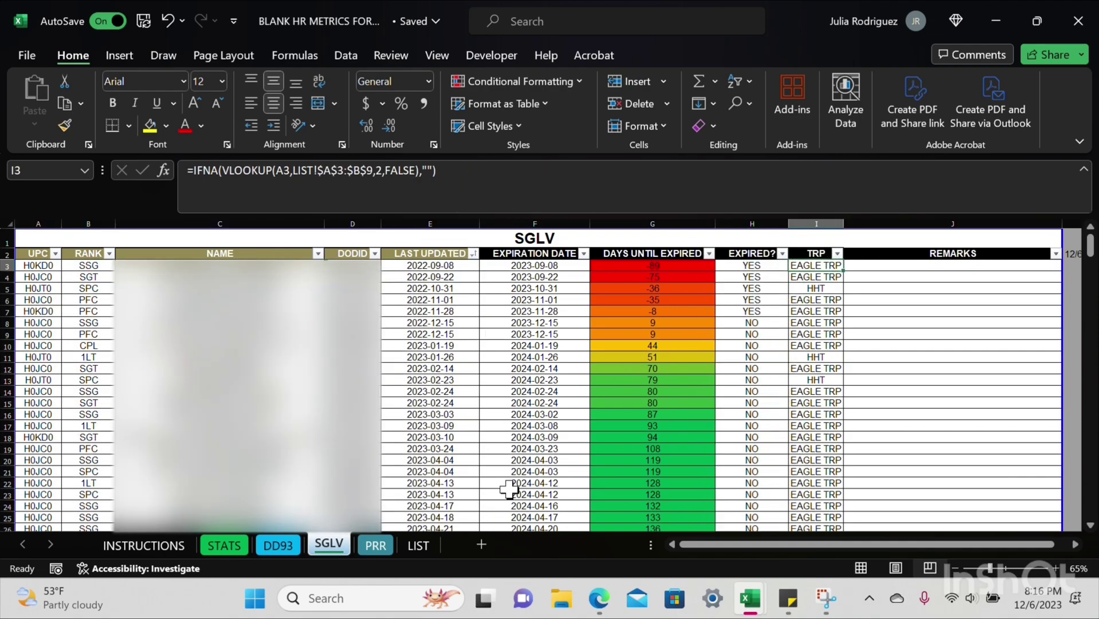
click(411, 552)
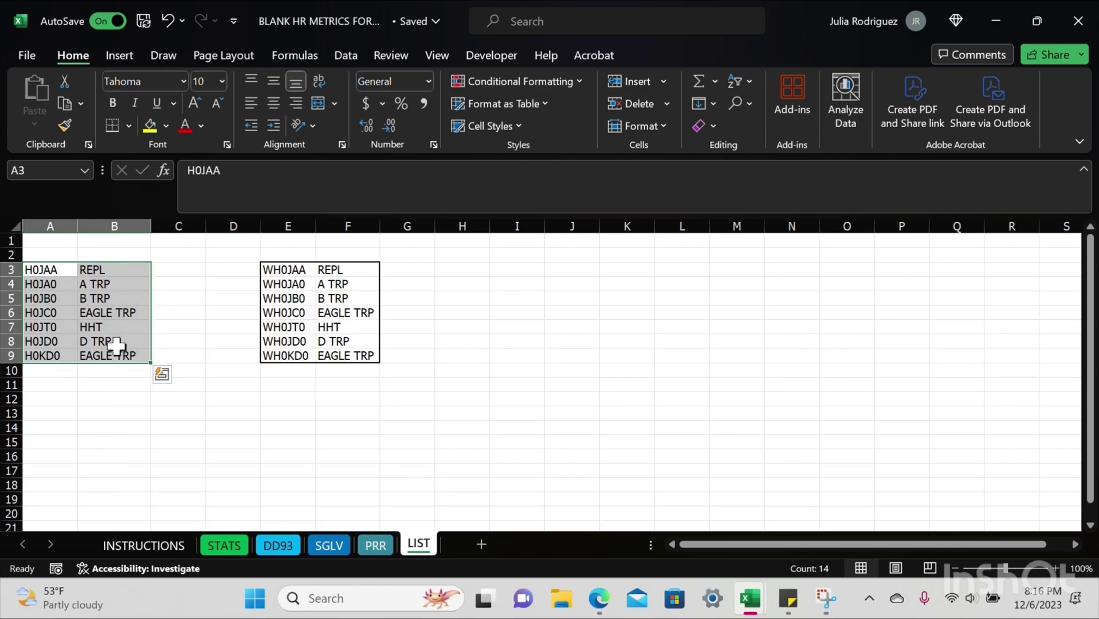
Step: Point out LIST's UPC and troop name columns, glance at STATS, and end on INSTRUCTIONS
click(53, 269)
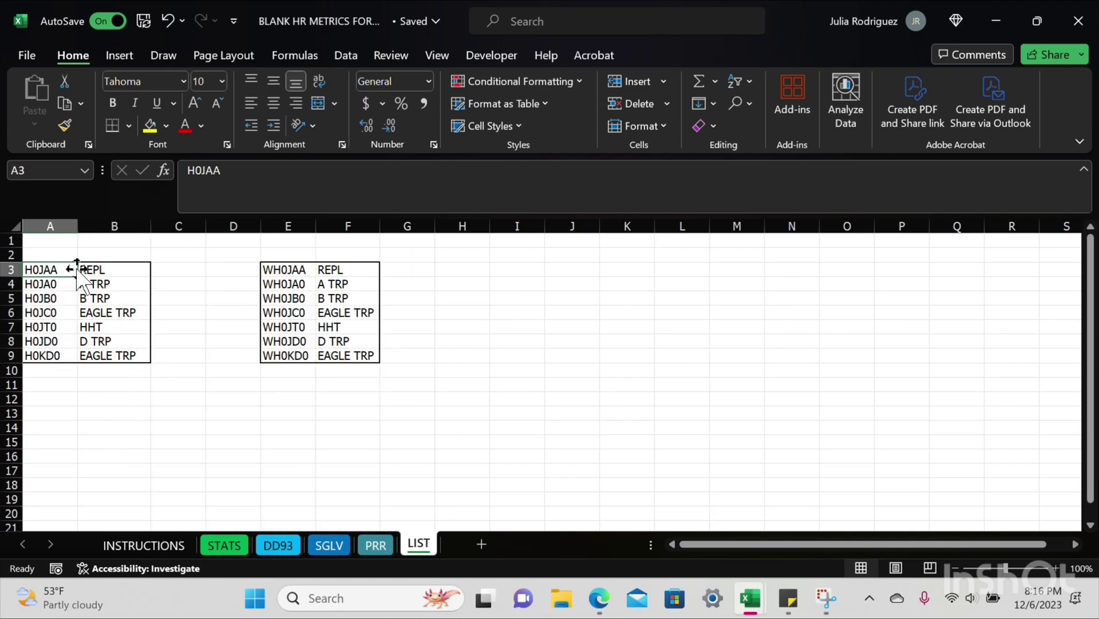
click(114, 269)
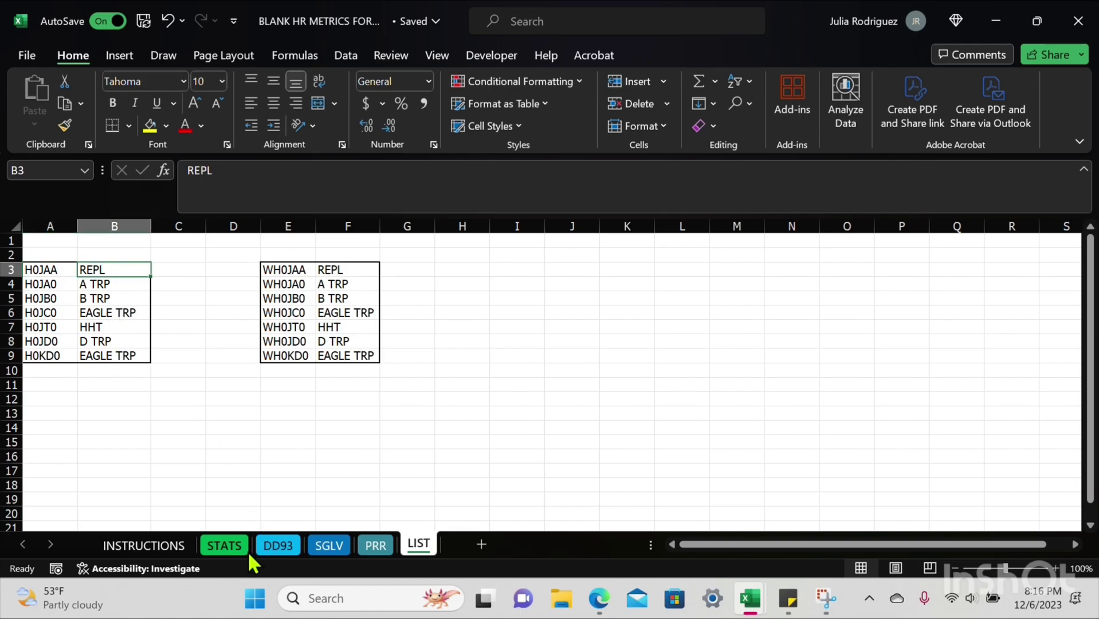
click(227, 545)
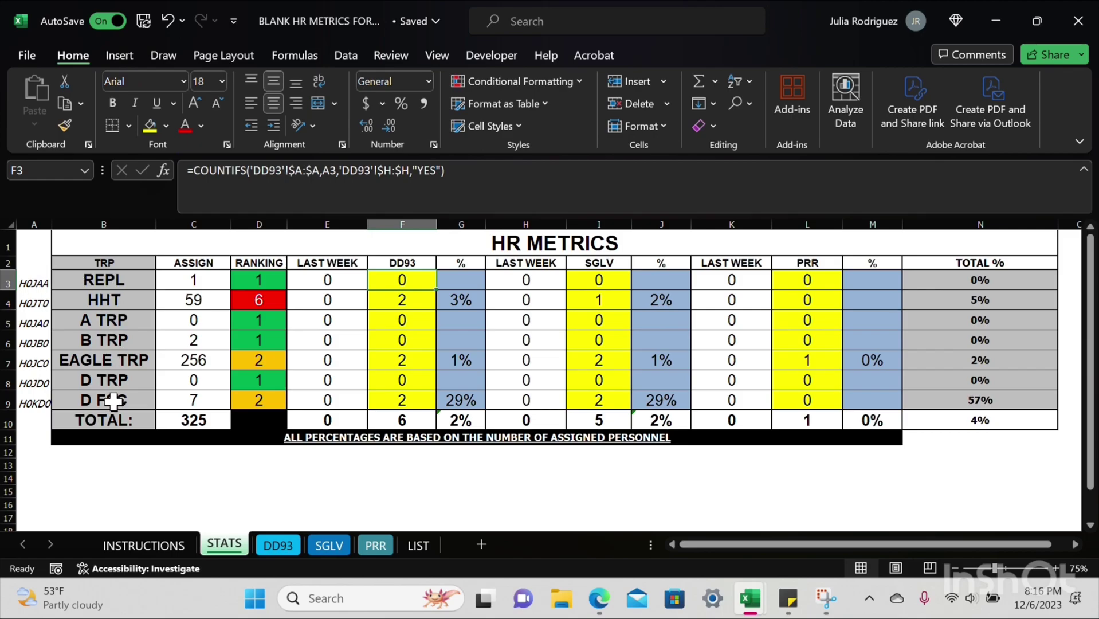
click(418, 545)
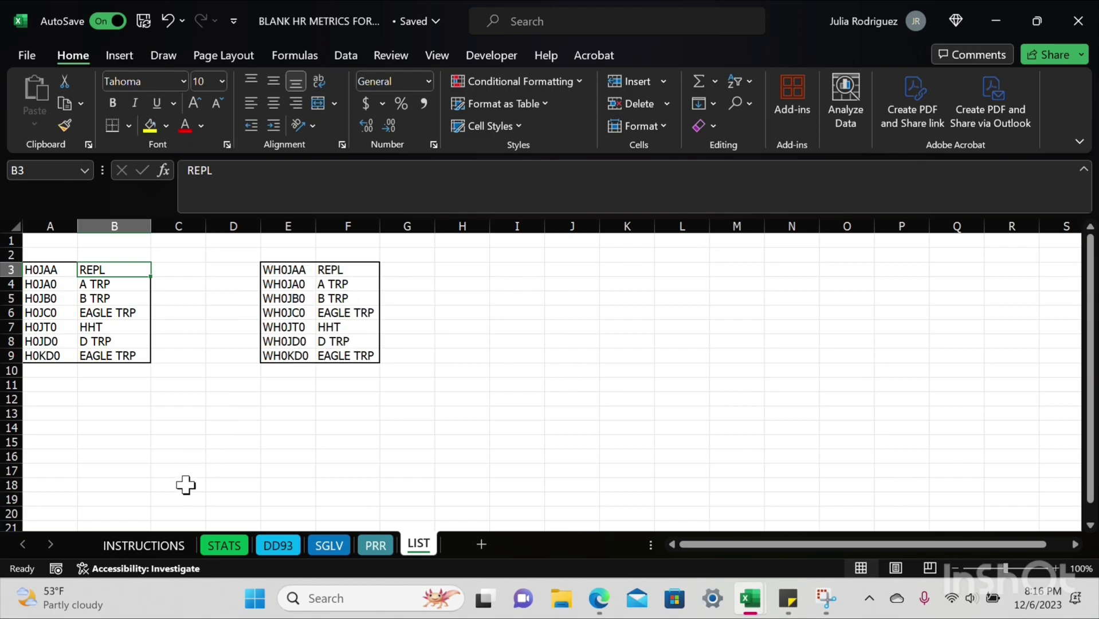
click(150, 546)
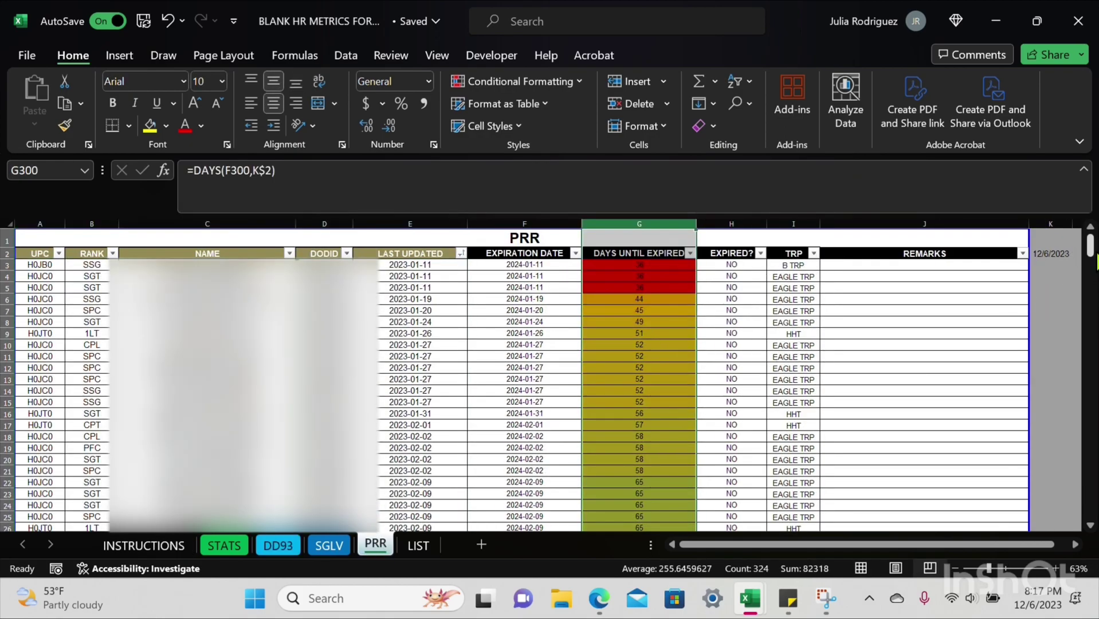
drag(1095, 262, 1095, 522)
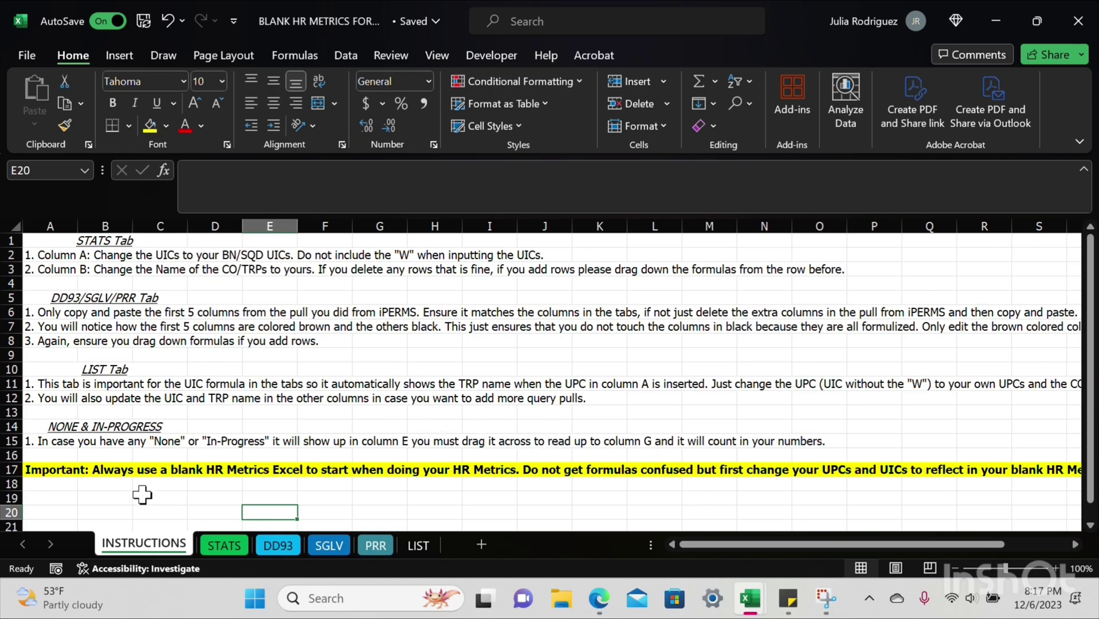
click(70, 468)
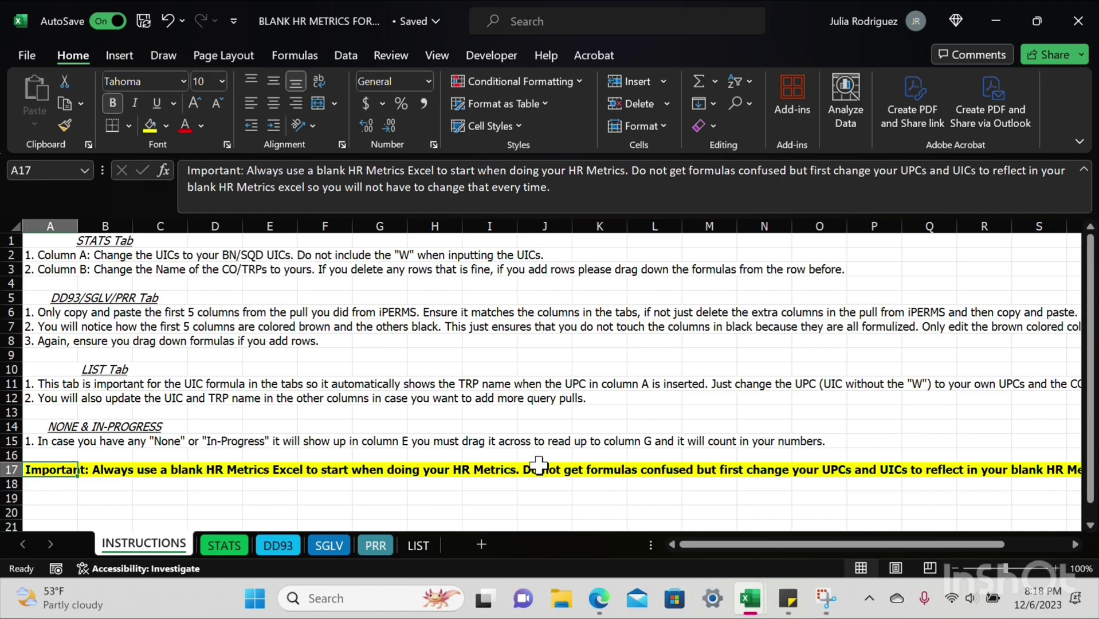
drag(742, 553, 659, 570)
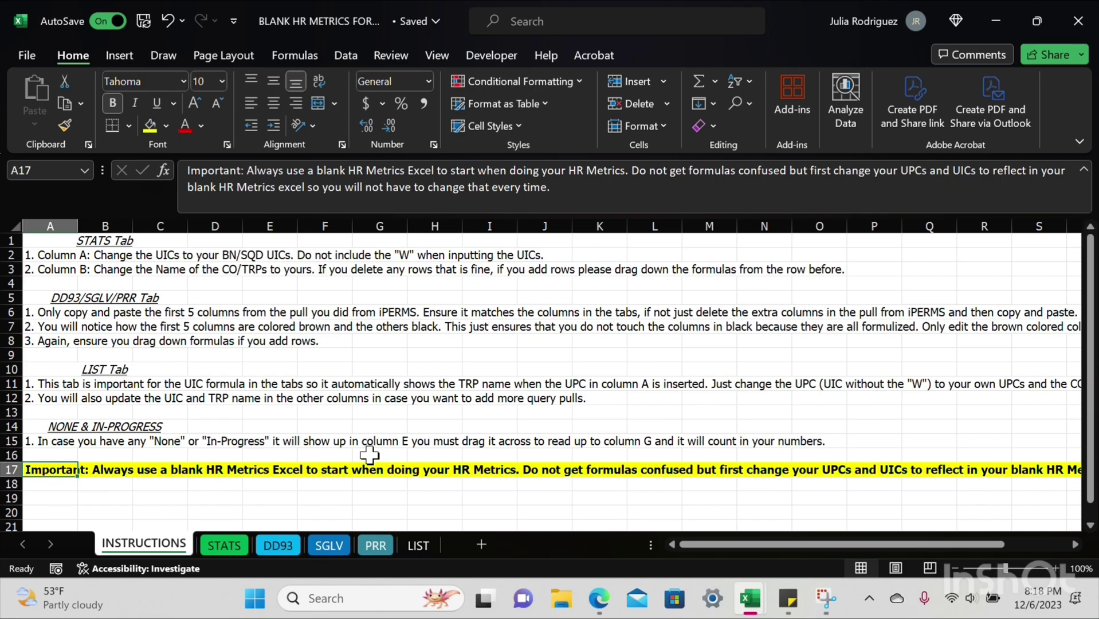
click(210, 485)
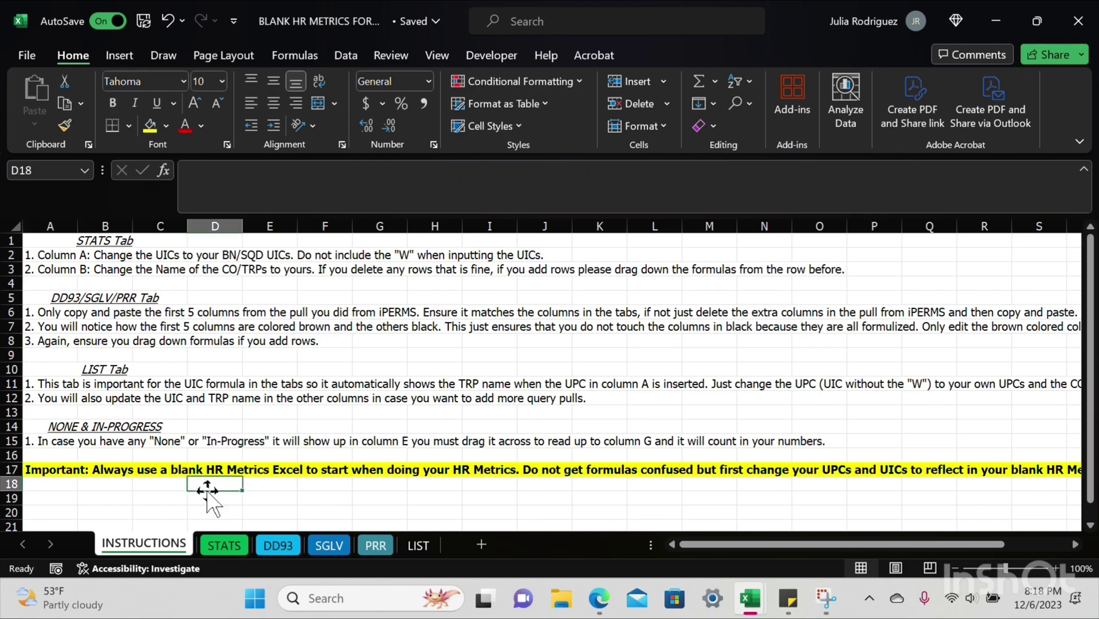